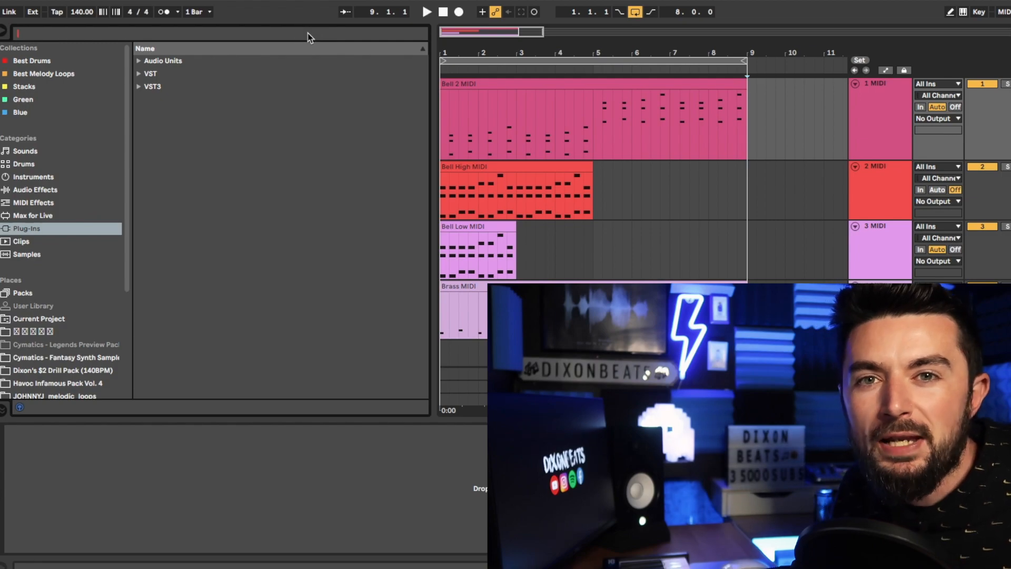
Step: Search the browser for Addictive Keys and, with the arrangement playing, load the Studio Grand - VHS Infomercial preset
left_click(309, 34)
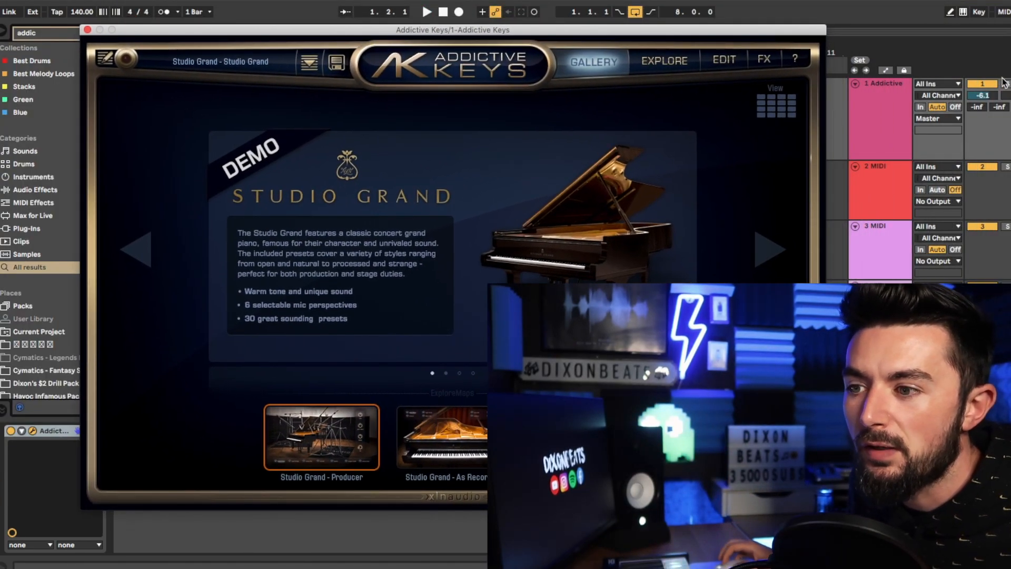
key("space")
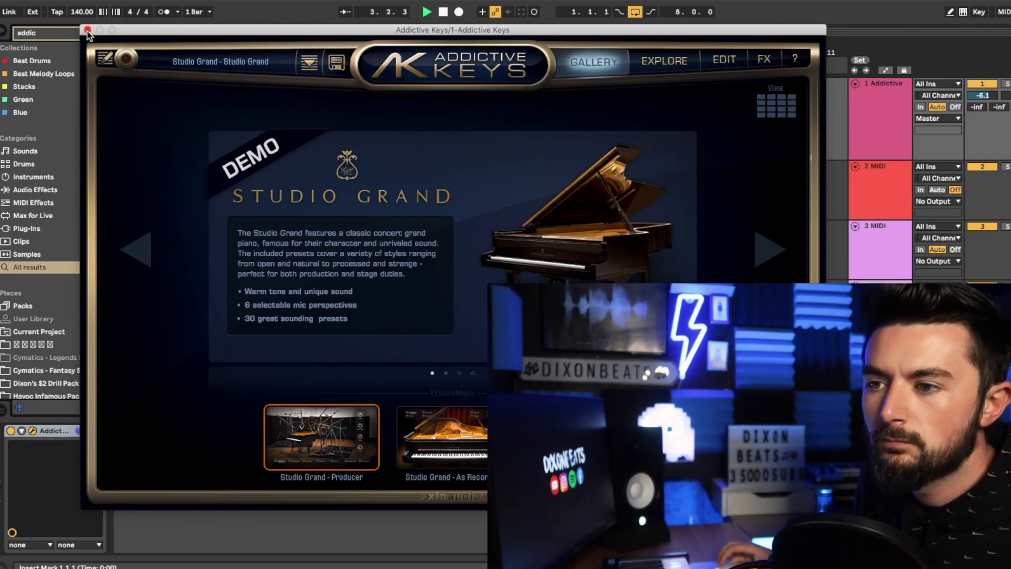
left_click(252, 64)
scroll(298, 248, "down", 2)
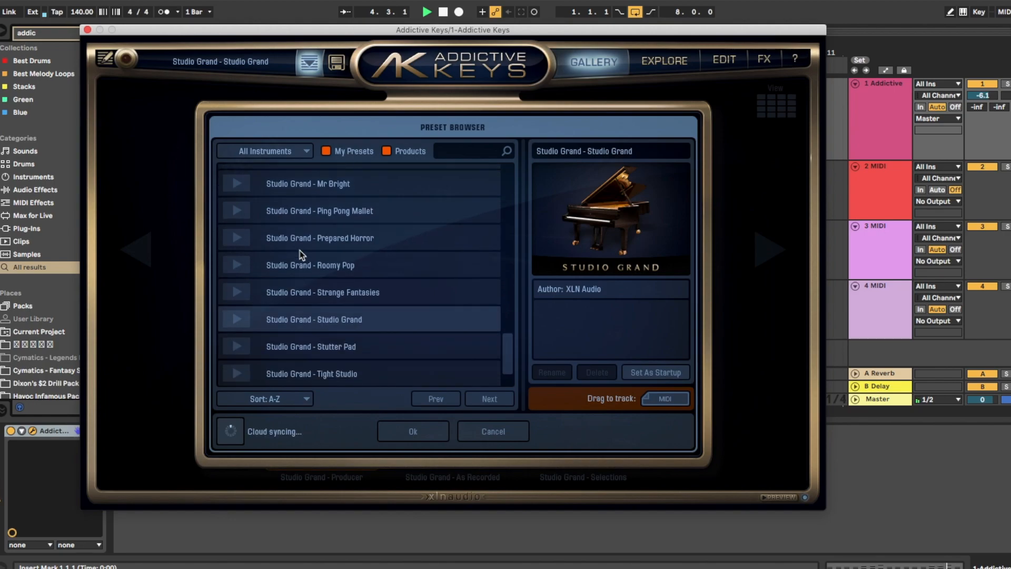
scroll(316, 279, "down", 2)
left_click(347, 348)
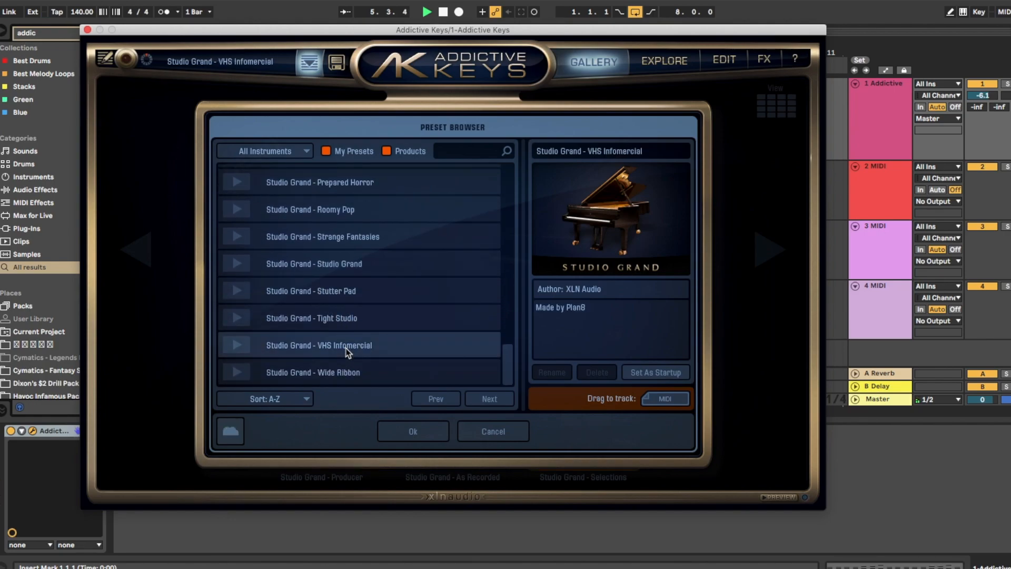
left_click(414, 431)
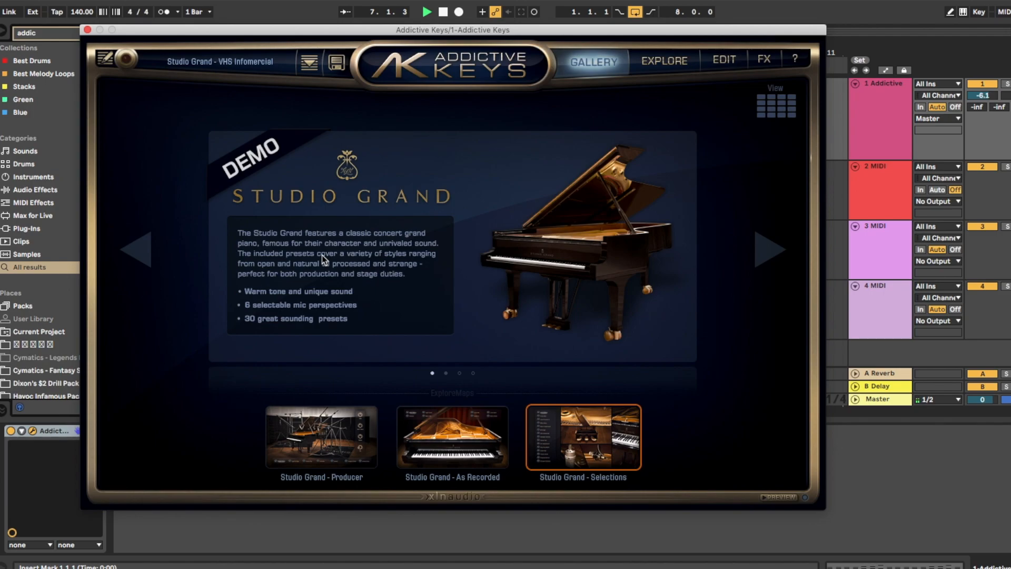
left_click(88, 30)
Step: Search the browser for "bbc" and load the BBC Symphony Orchestra instrument on the track holding the 2nd clip
left_click(396, 33)
key("BackSpace")
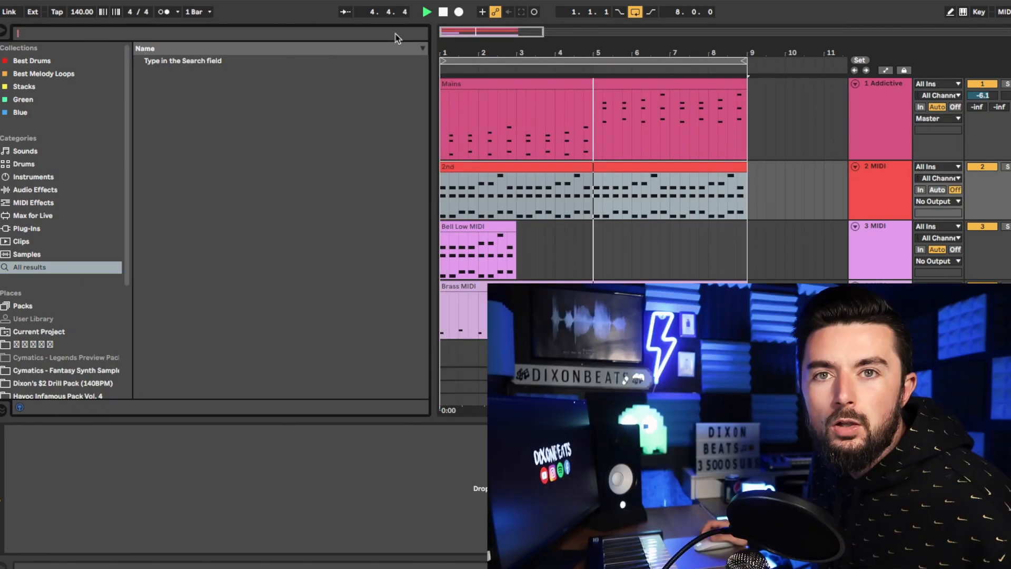
type("bbc")
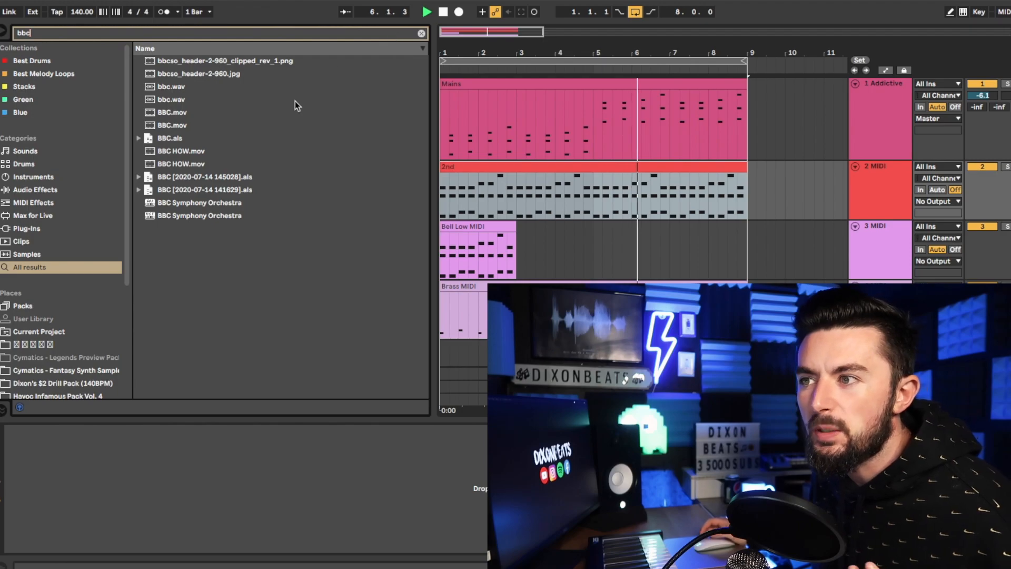
left_click(210, 203)
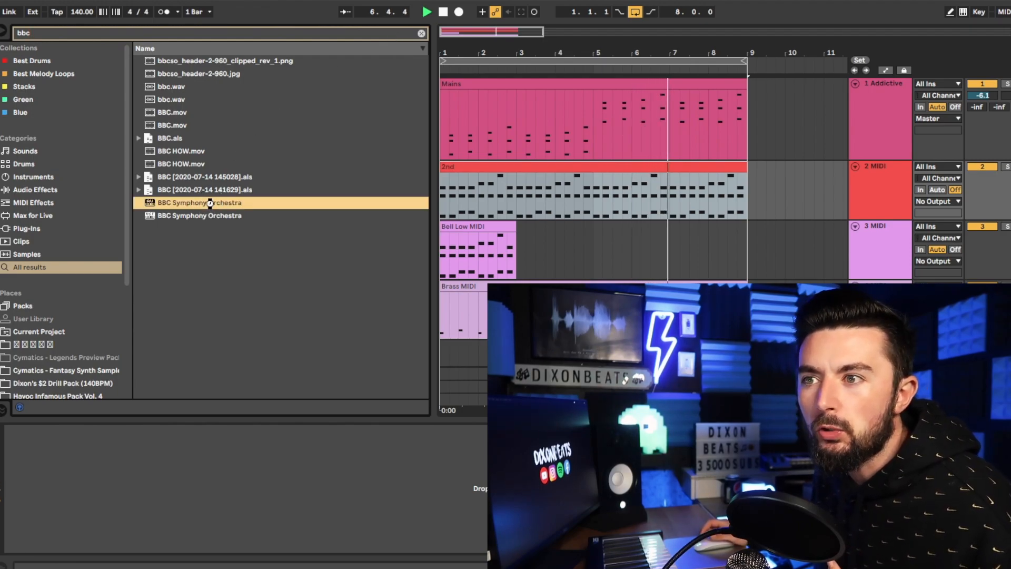
double_click(211, 204)
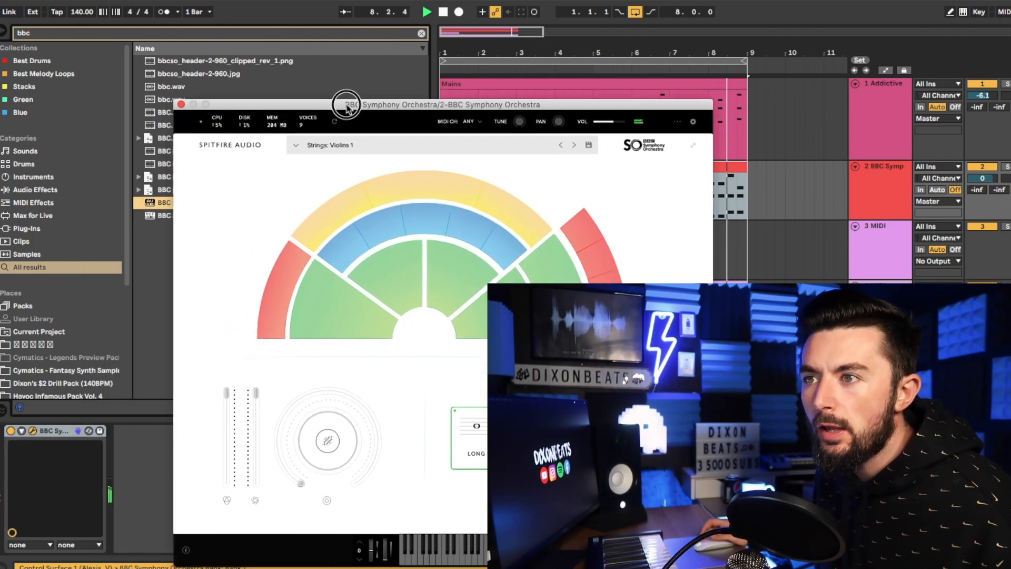
left_click_drag(346, 101, 310, 45)
Step: Switch the Violins 1 sound to the Spiccato articulation and check the list of available presets
left_click(496, 374)
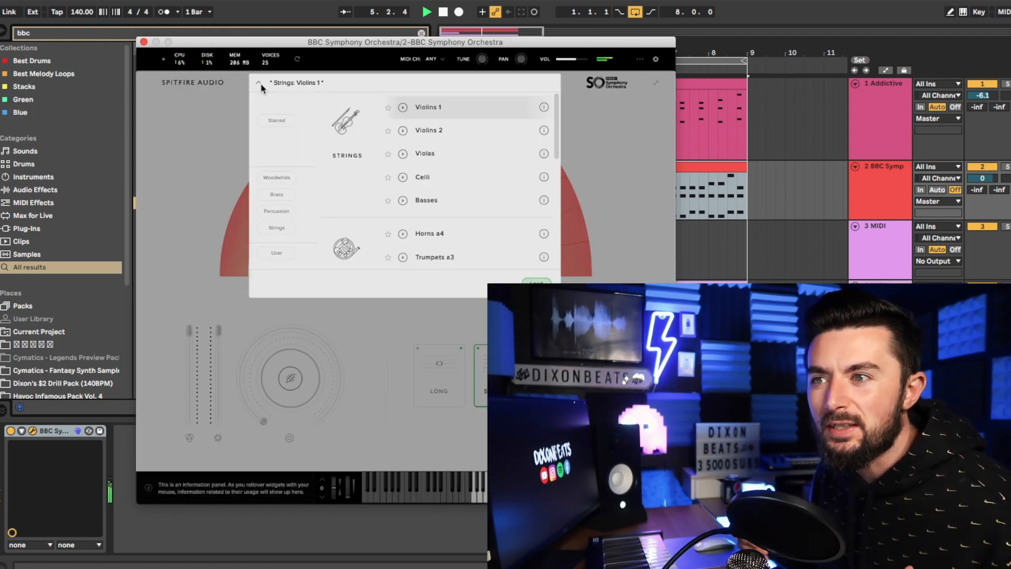
left_click(259, 82)
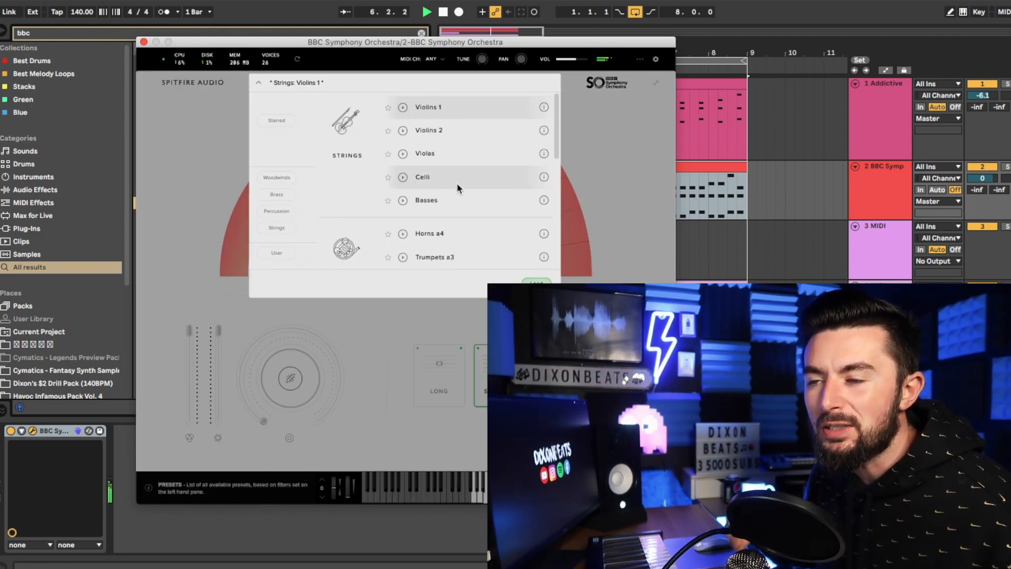
key("Escape")
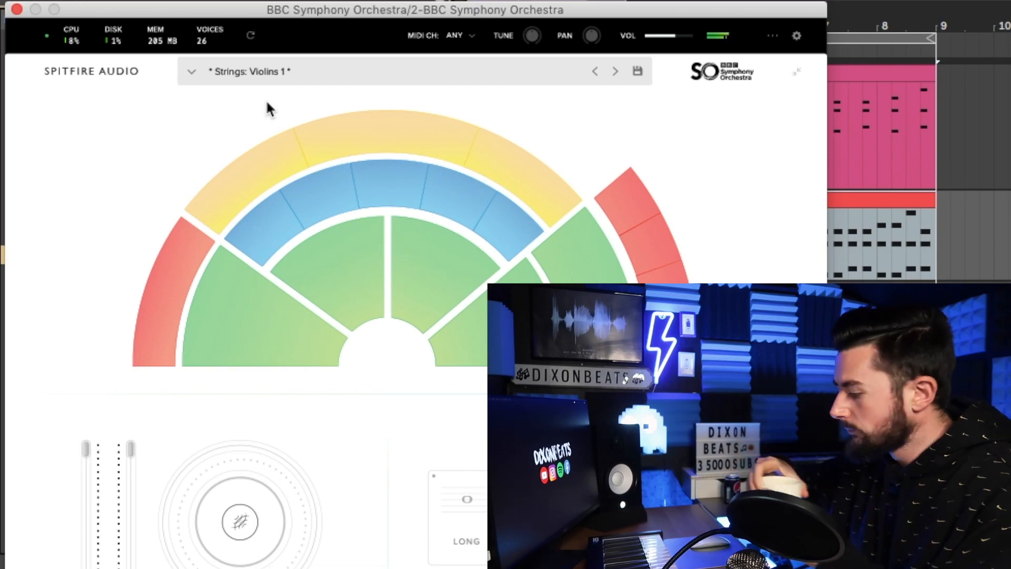
Step: Audition the Celli preset in BBC Symphony Orchestra, and replace it with Violins 2
left_click(191, 72)
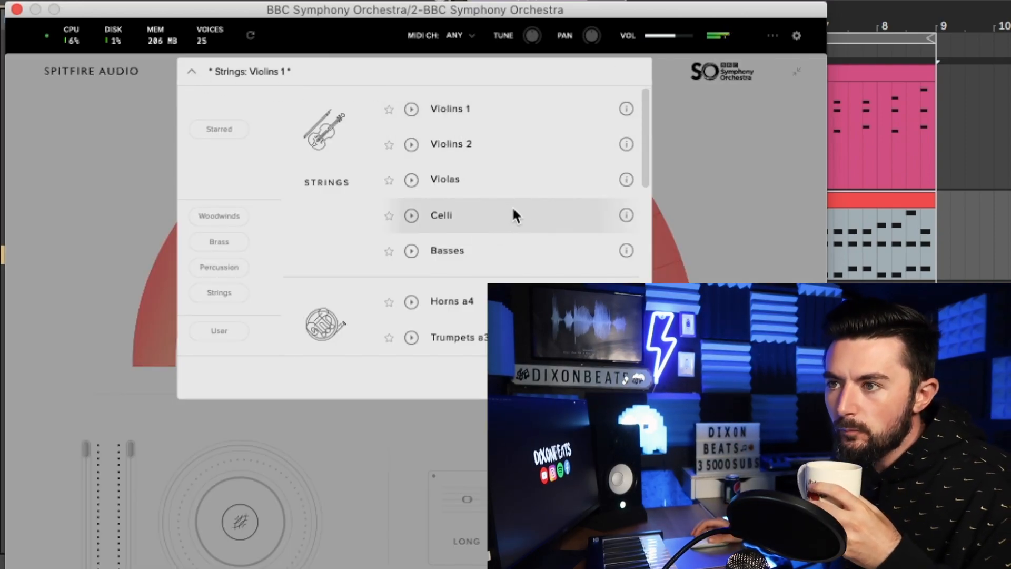
left_click(442, 215)
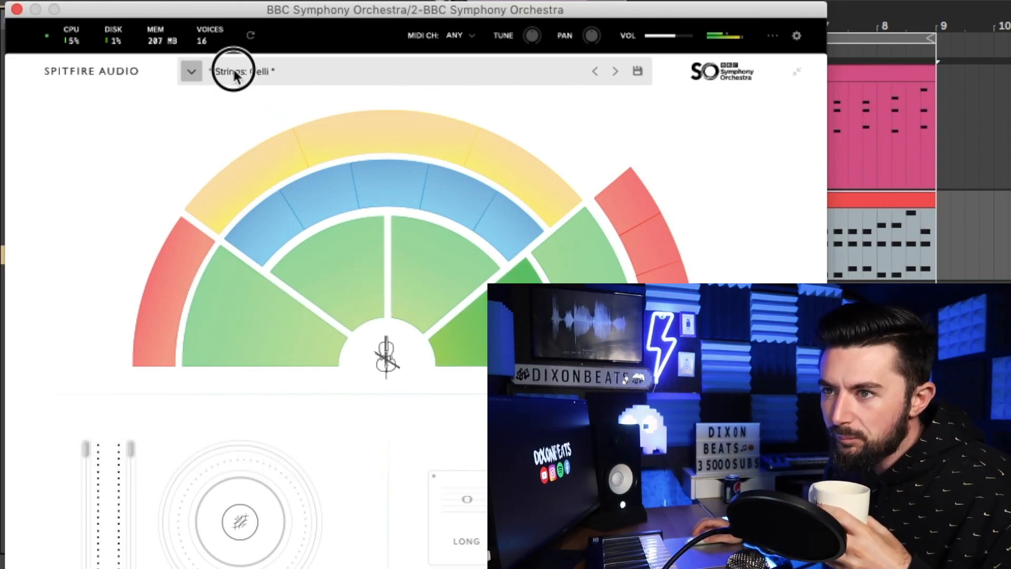
left_click(232, 67)
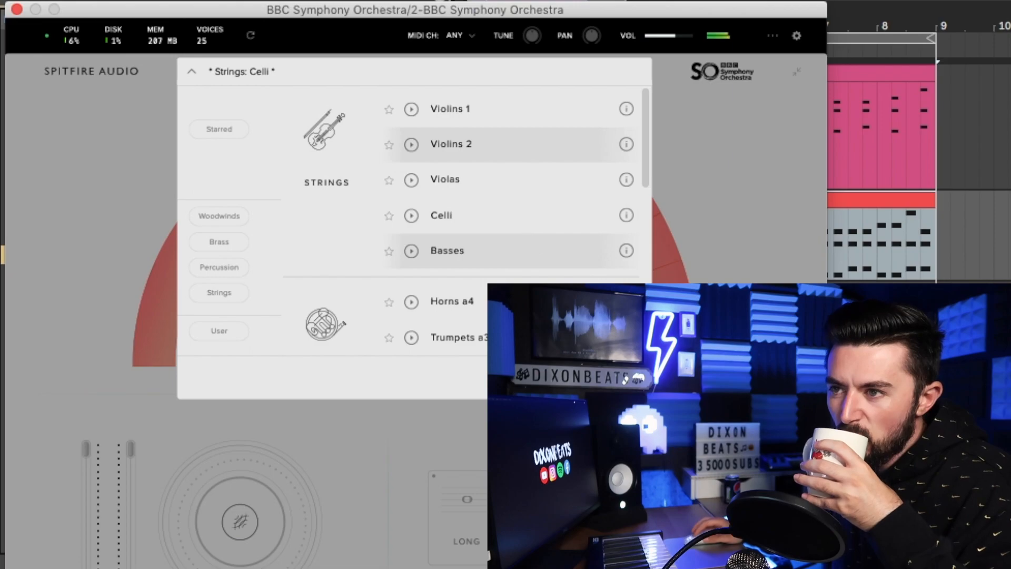
left_click(451, 144)
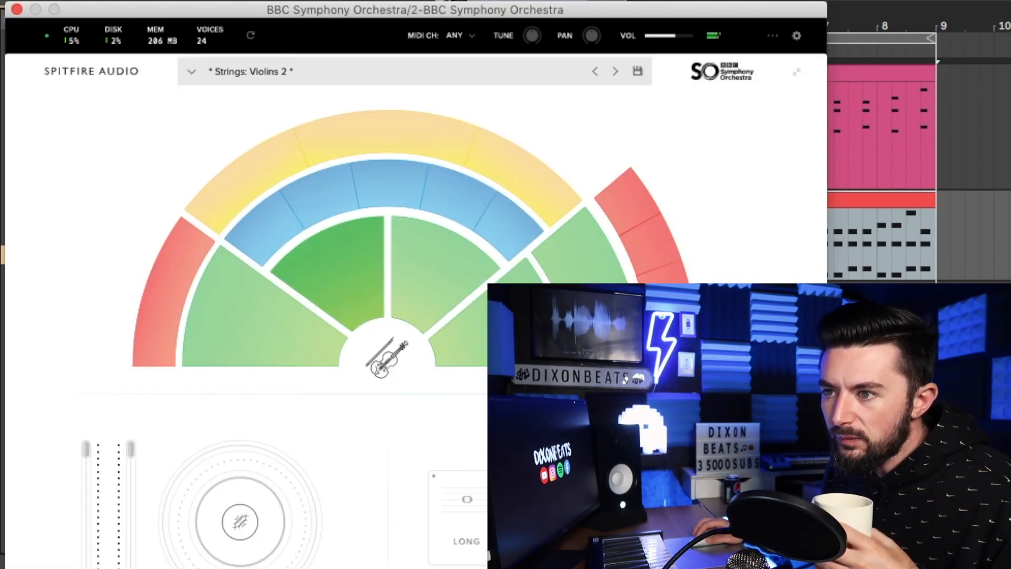
left_click(278, 71)
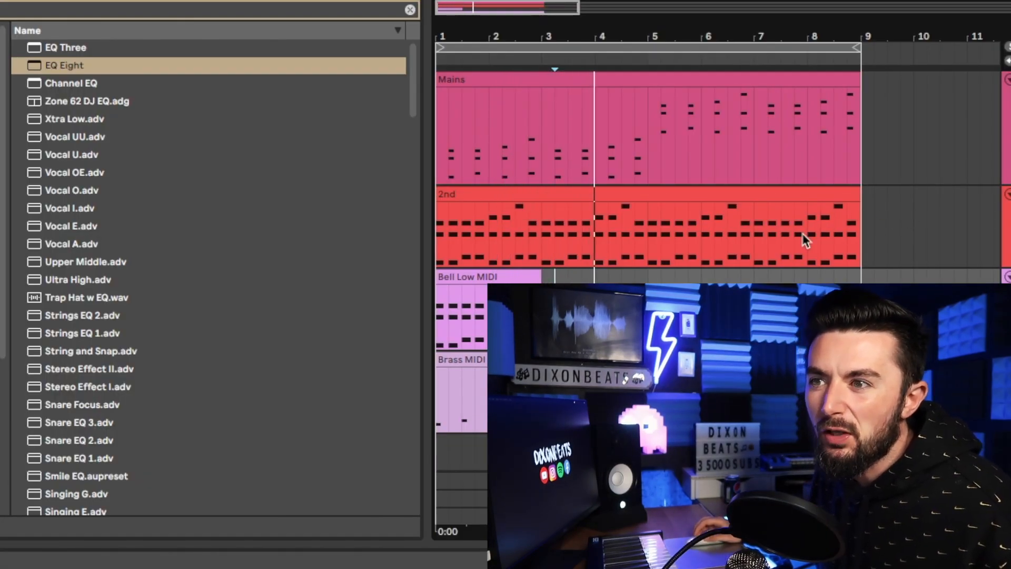
Step: Delete the Bell Low MIDI clip from the third track
left_click(480, 278)
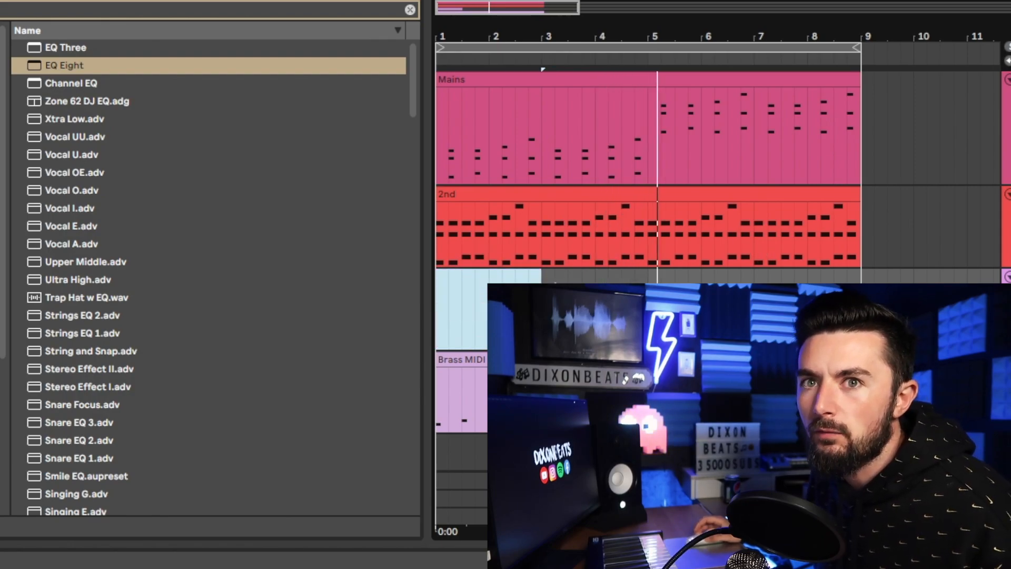
key("Delete")
key("ctrl+Delete")
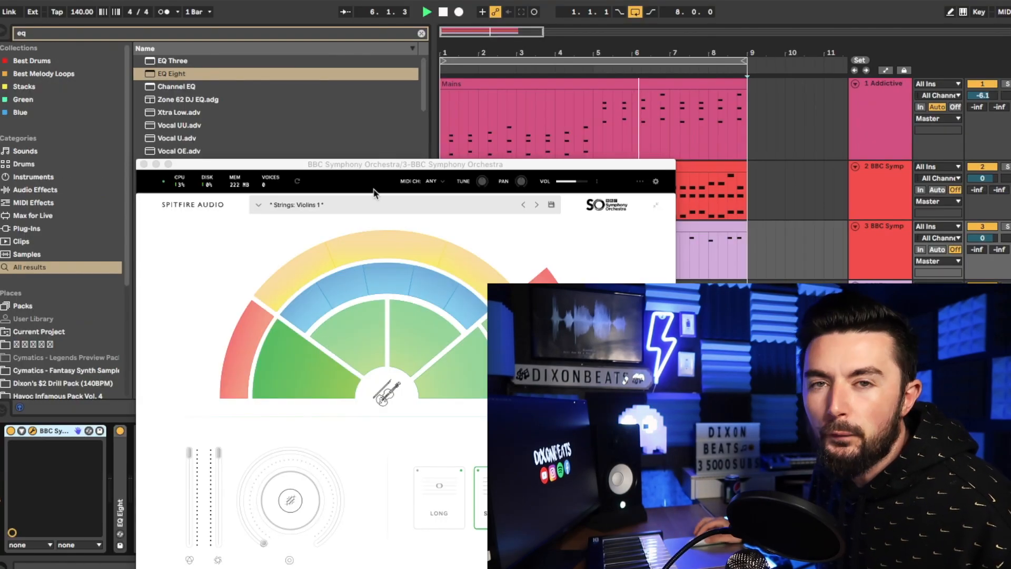
Step: Load the Brass Horns a4 preset with the Staccatissimo articulation in the third track's BBC Symphony Orchestra
left_click_drag(366, 167, 354, 75)
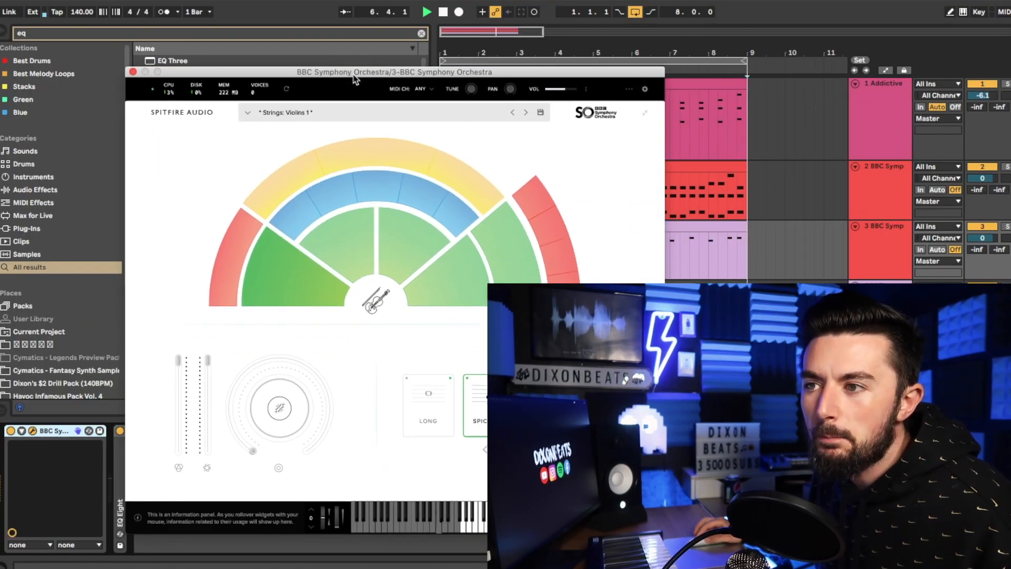
left_click(305, 113)
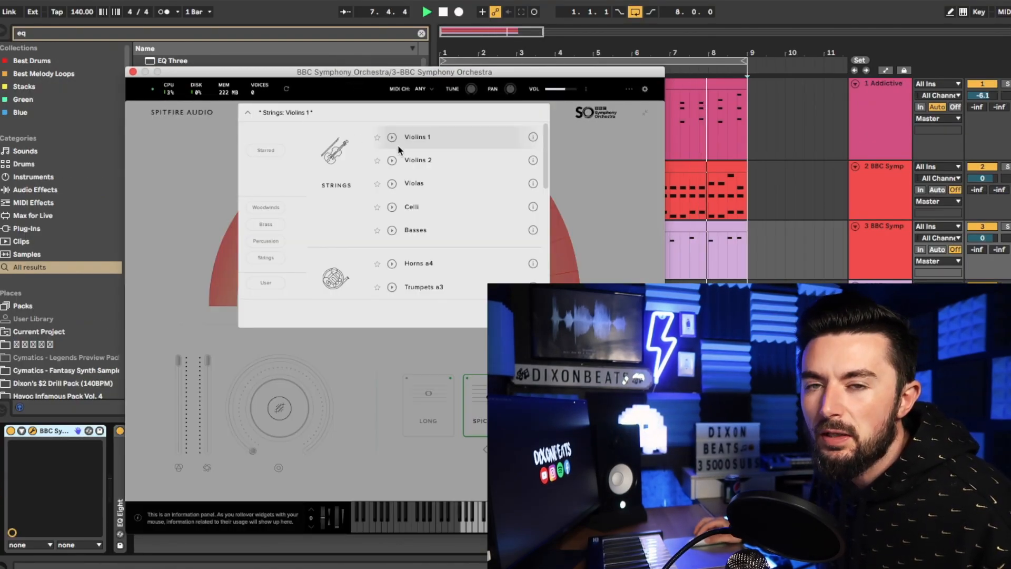
scroll(440, 214, "down", 4)
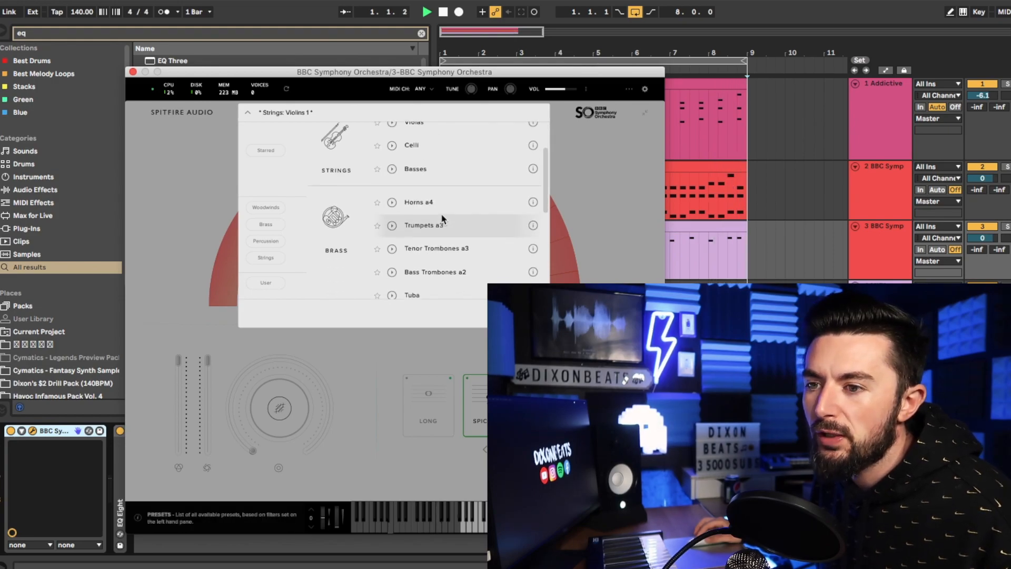
left_click(439, 152)
left_click(476, 405)
left_click_drag(430, 72, 410, 93)
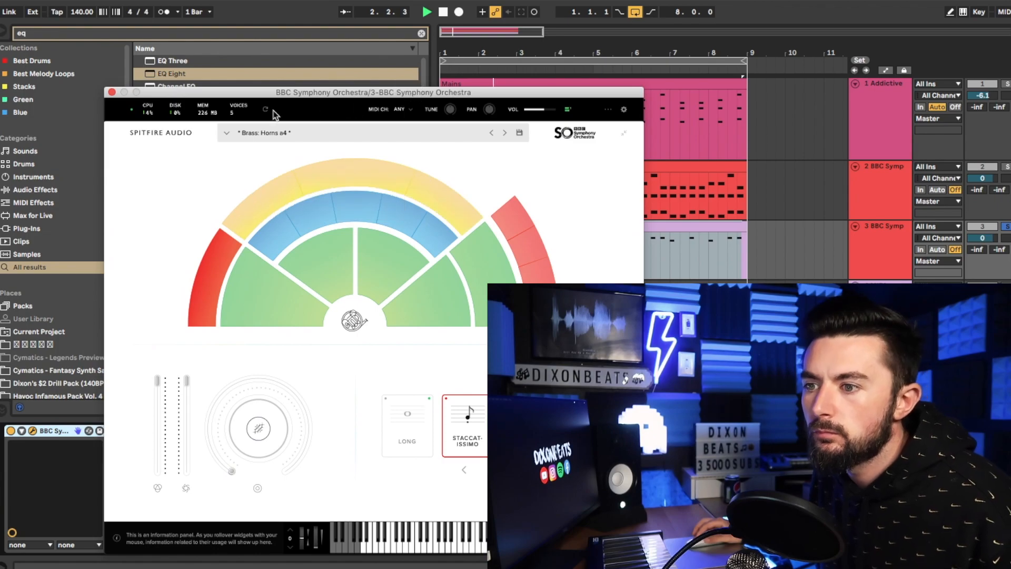
left_click(111, 92)
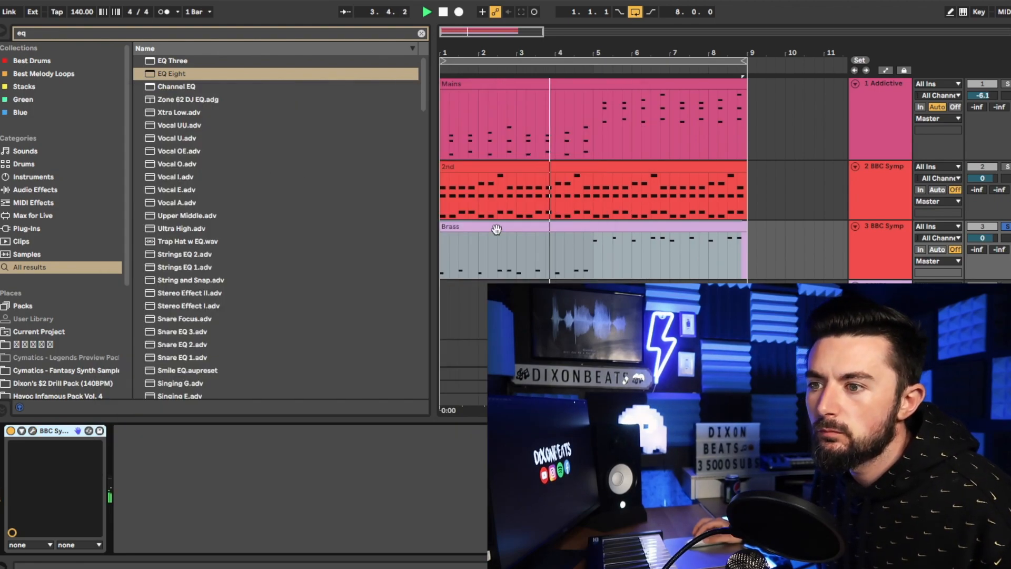
Step: Transpose all notes in the Brass clip up one octave
double_click(536, 229)
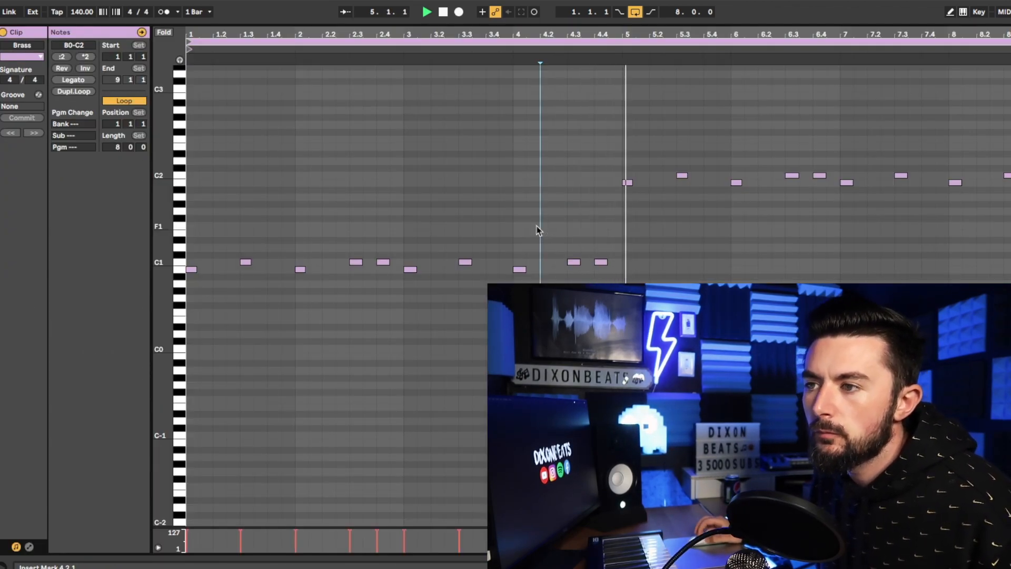
key("ctrl+a")
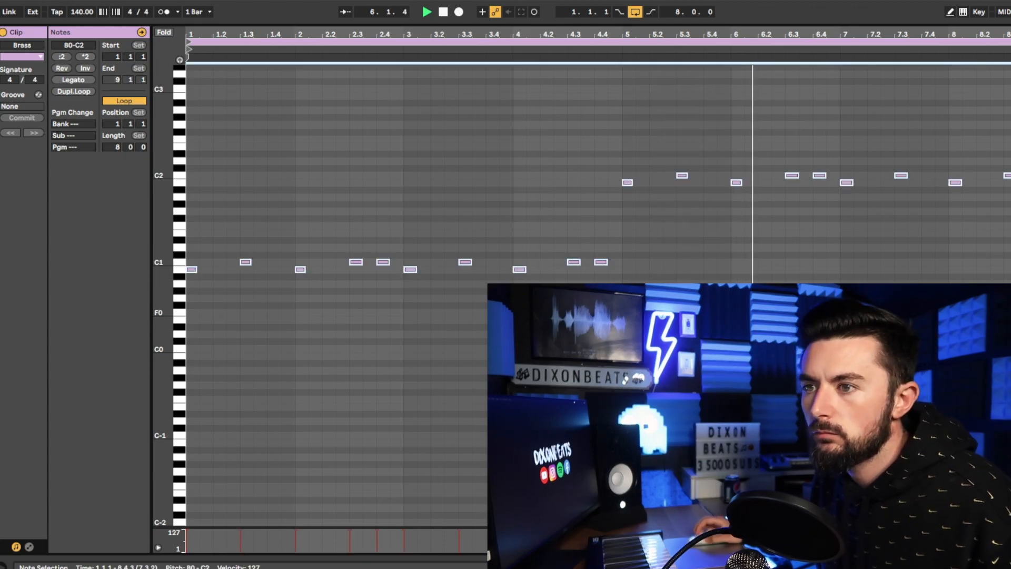
key("shift+Up")
scroll(337, 295, "up", 1)
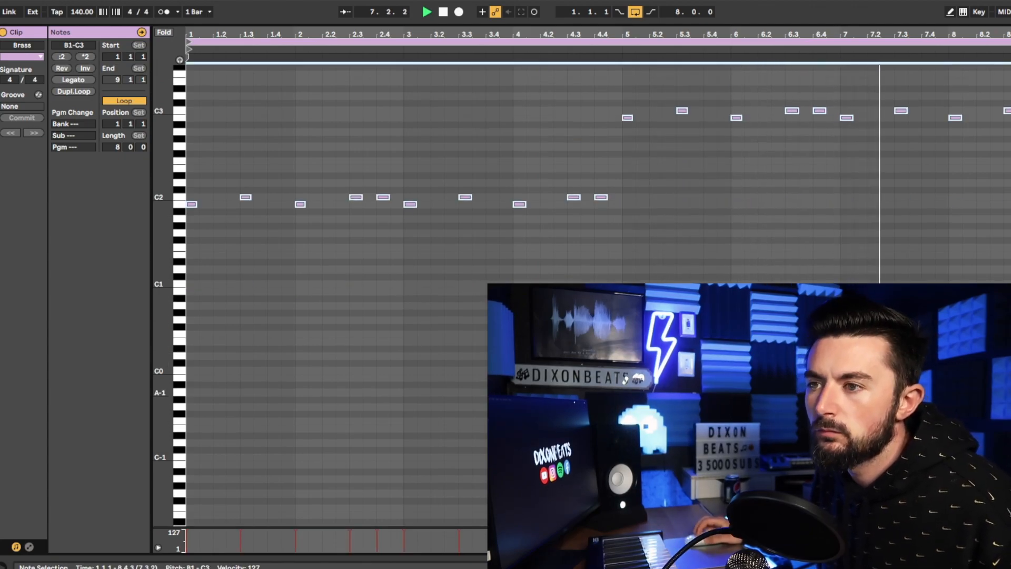
key("ctrl+alt+e")
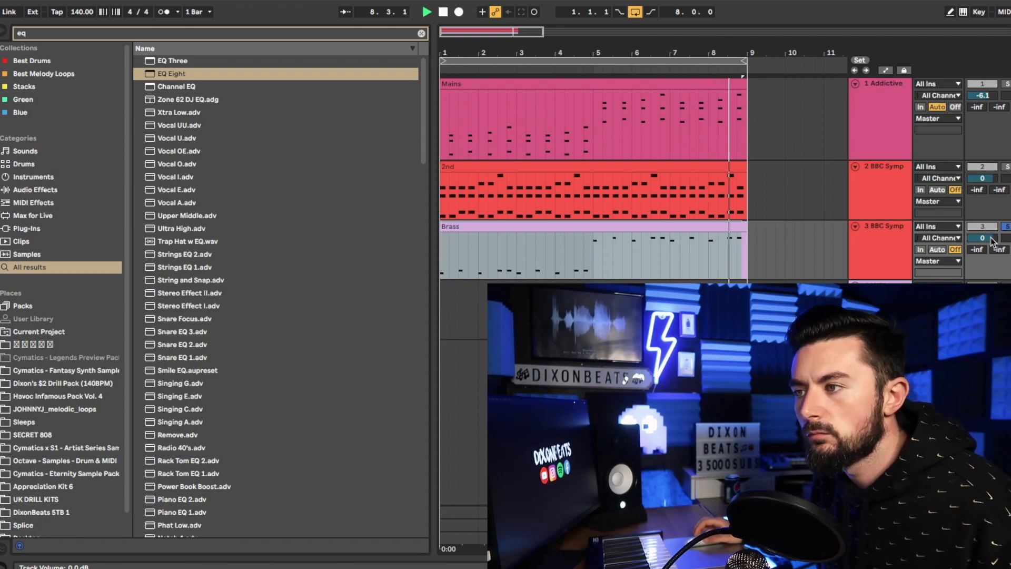
Step: Set the brass track's instrument to Tenor Trombones a3 with the Staccatissimo articulation
key("ctrl+alt+l")
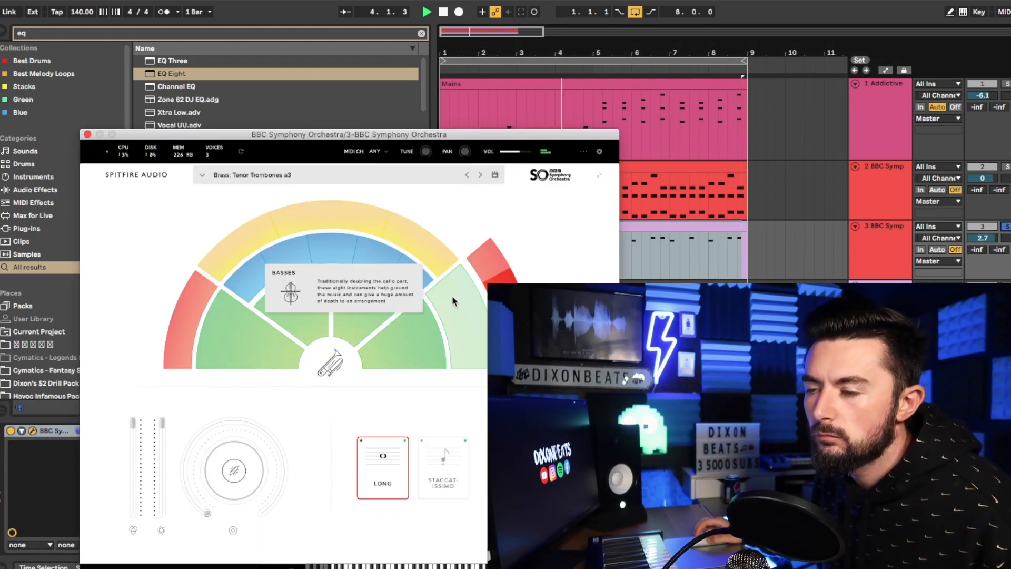
left_click(453, 490)
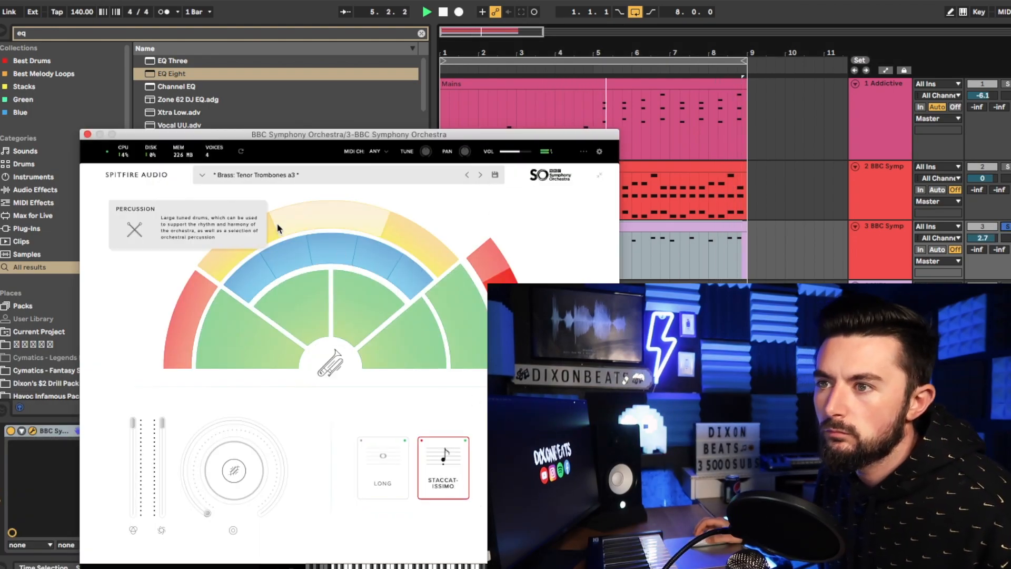
left_click(898, 212)
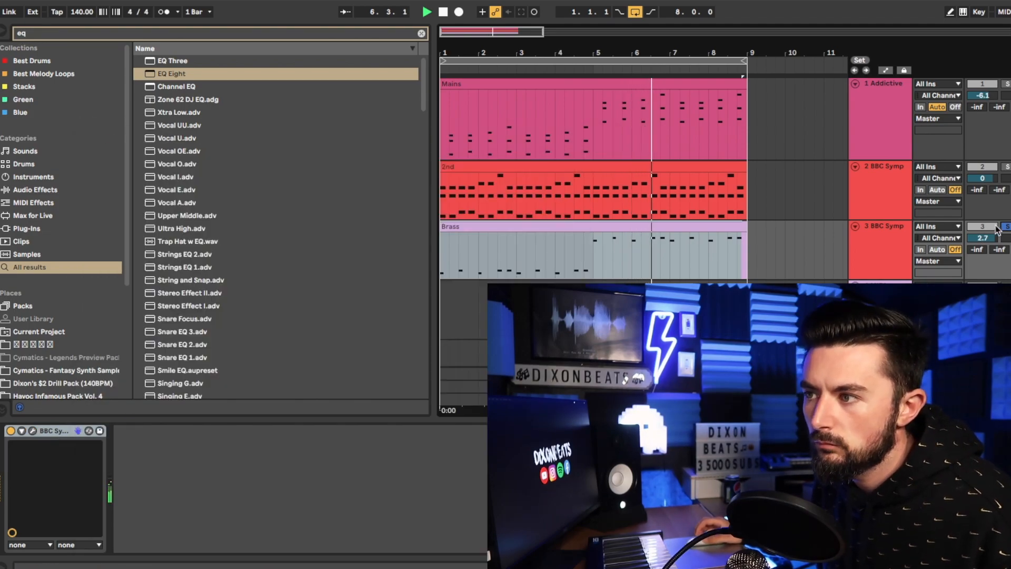
Step: Open the Brass clip and transpose its notes down one octave
left_click(784, 238)
double_click(730, 234)
key("shift+Down")
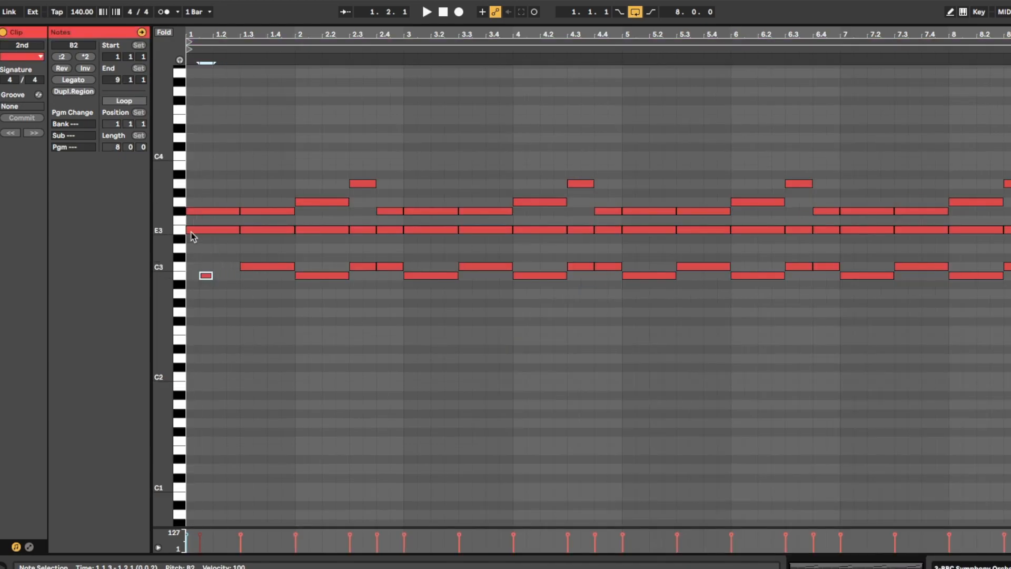
Step: Stagger the E3 and F#3 notes of the first chord after the short B2 note to form an arpeggio
left_click_drag(192, 230, 227, 229)
left_click_drag(188, 211, 227, 211)
left_click(182, 278)
Step: Transpose every note in the 2nd clip up one octave and play the result
key("super+a")
key("shift+Up")
scroll(250, 239, "up", 5)
key("space")
key("space")
Step: Delete the leftover chord notes in bars 1 and 2 around the arpeggio, including the short E4 at 2.2, checking by playback
left_click_drag(254, 280, 310, 334)
key("Delete")
key("space")
double_click(290, 273)
key("space")
left_click(327, 288)
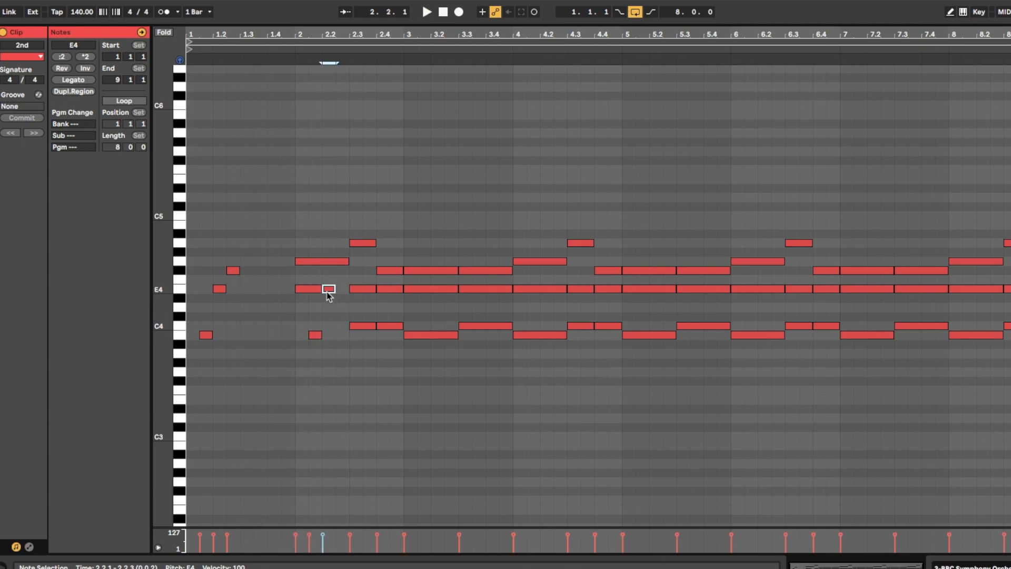
key("Delete")
Step: Delete the remaining chord notes from bar 3 onward and duplicate the arpeggio pattern three times
left_click(403, 341)
key("shift+End")
key("Delete")
key("super+d")
key("super+d")
key("super+d")
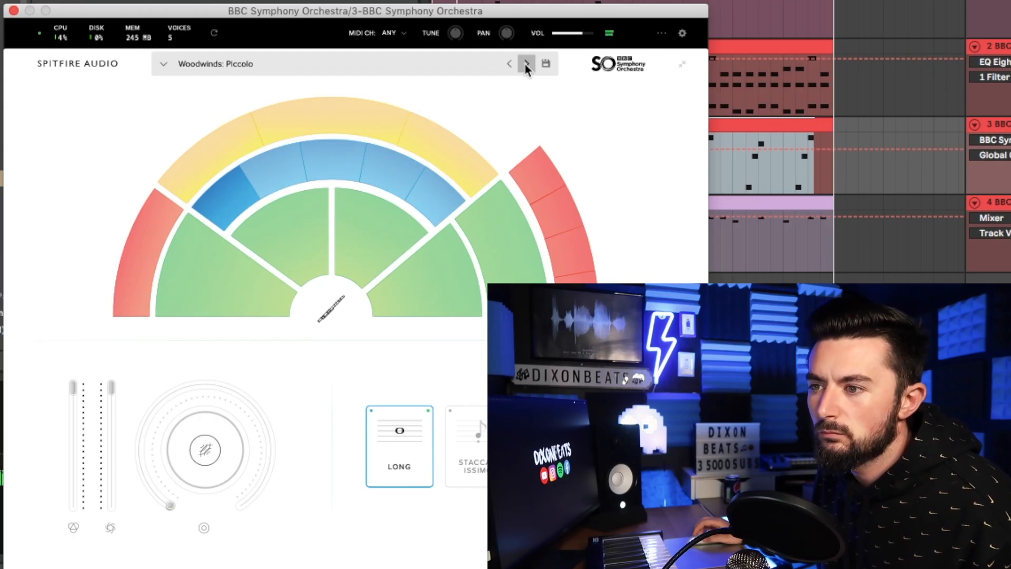
Step: Advance the third track's BBC Symphony Orchestra preset from Piccolo to Woodwinds Oboes a3
left_click(526, 64)
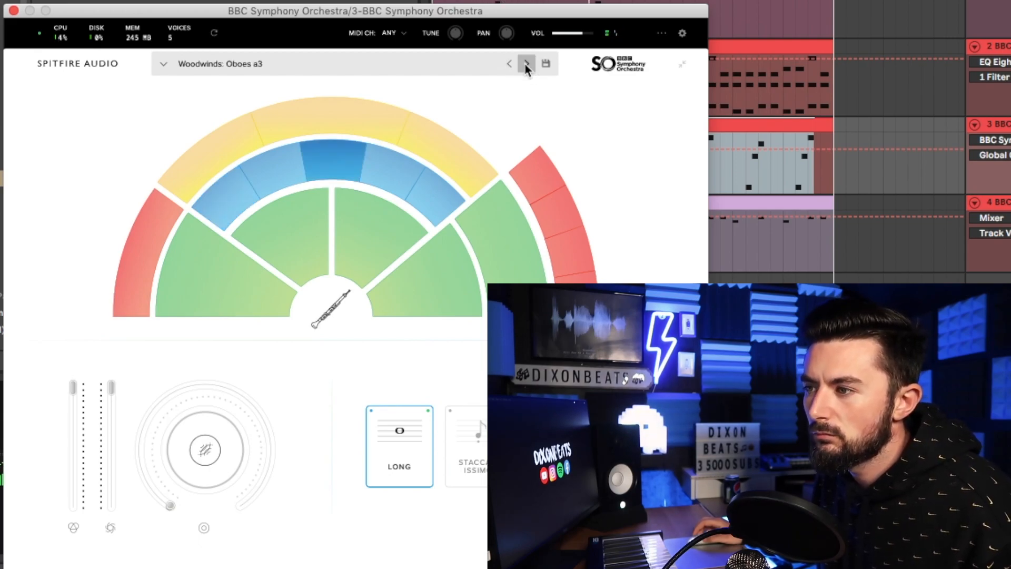
Step: Change the third track's BBC Symphony Orchestra preset to Percussion: Harp and Celeste, choose the Celeste sound, and close the plug-in
left_click(526, 64)
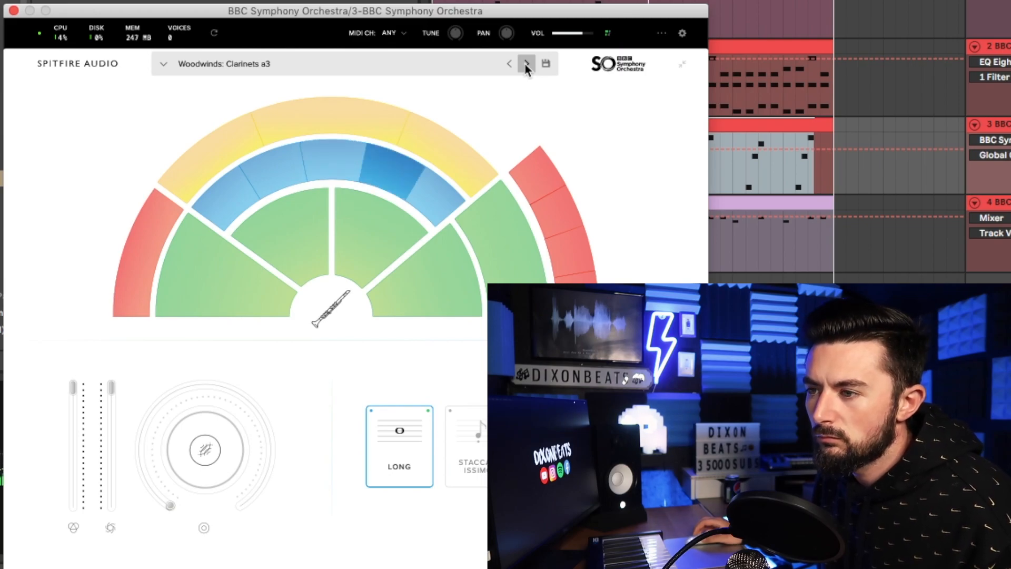
left_click(526, 64)
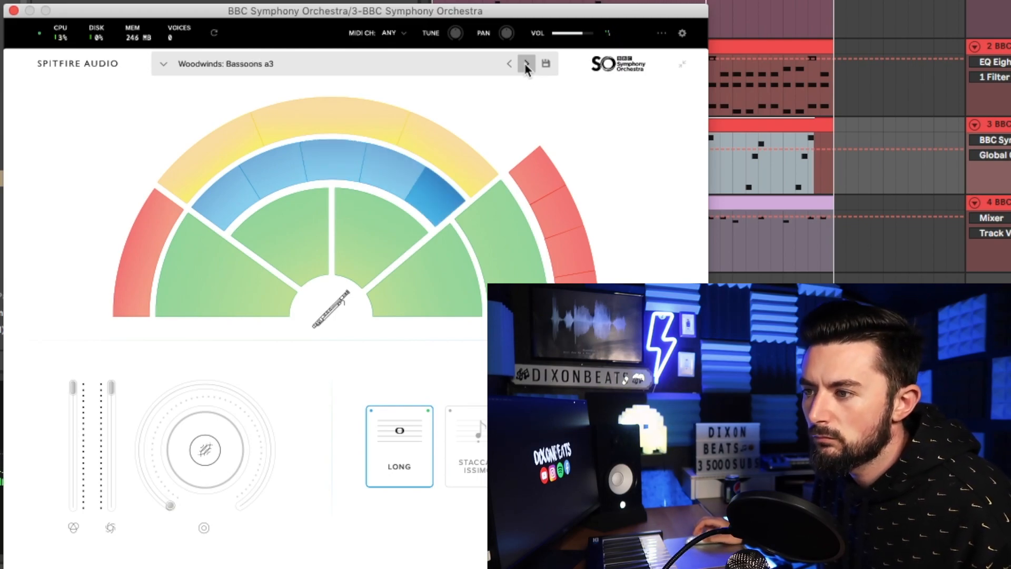
left_click(526, 63)
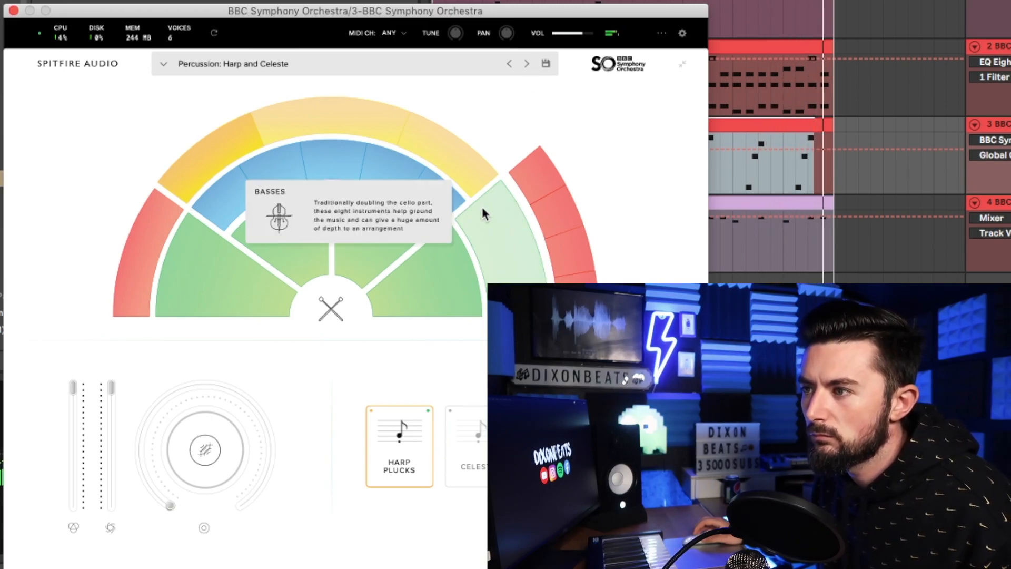
left_click(483, 449)
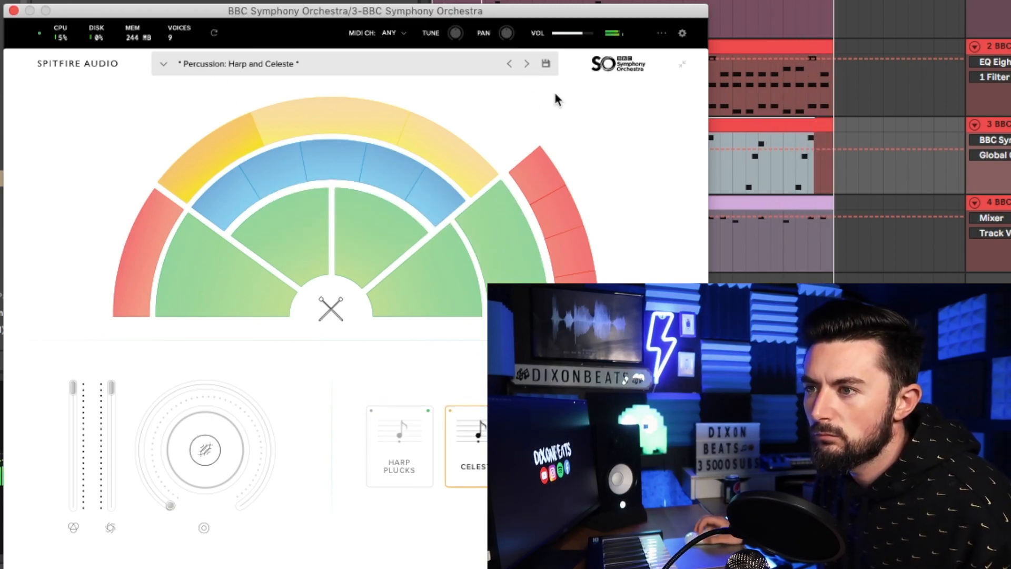
left_click(14, 10)
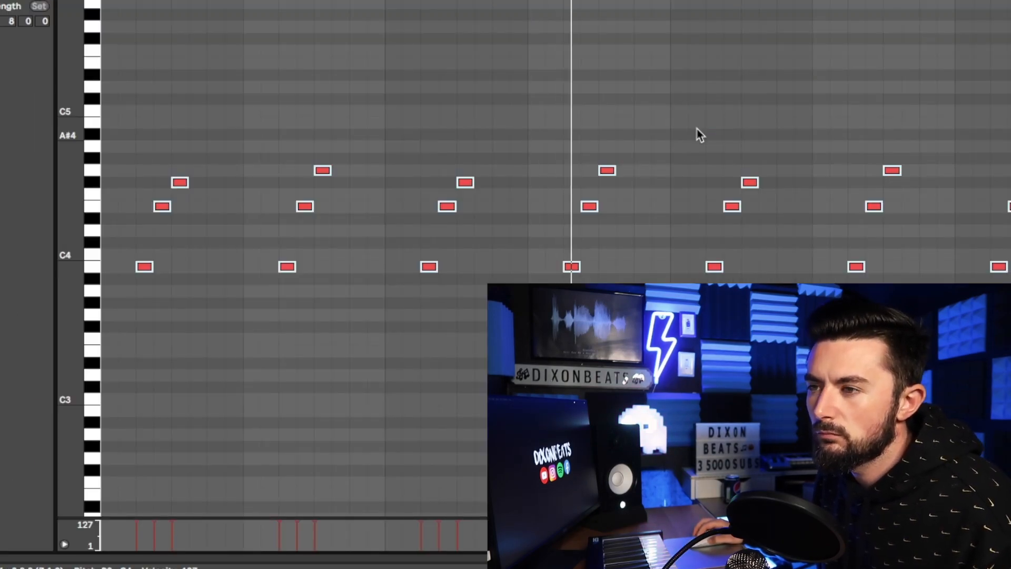
Step: Transpose all arpeggio notes in the third track's clip down one octave, then select that clip in the arrangement
key("shift+Down")
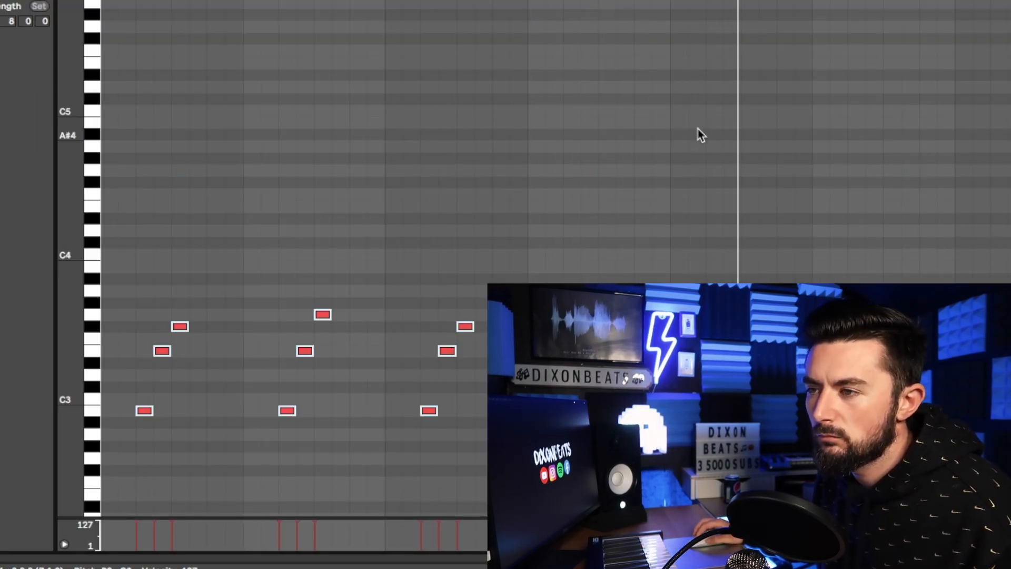
left_click(920, 368)
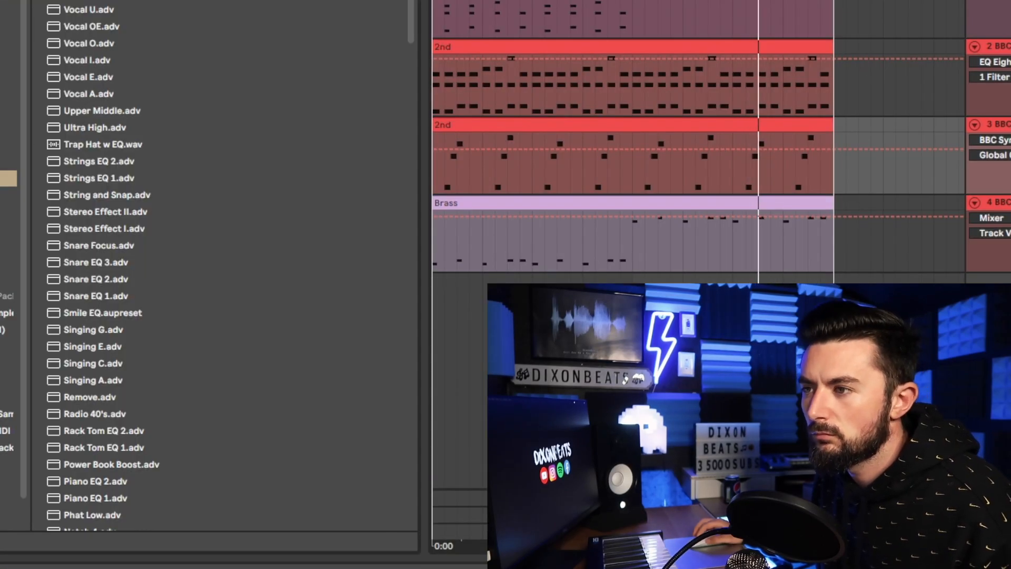
left_click(721, 125)
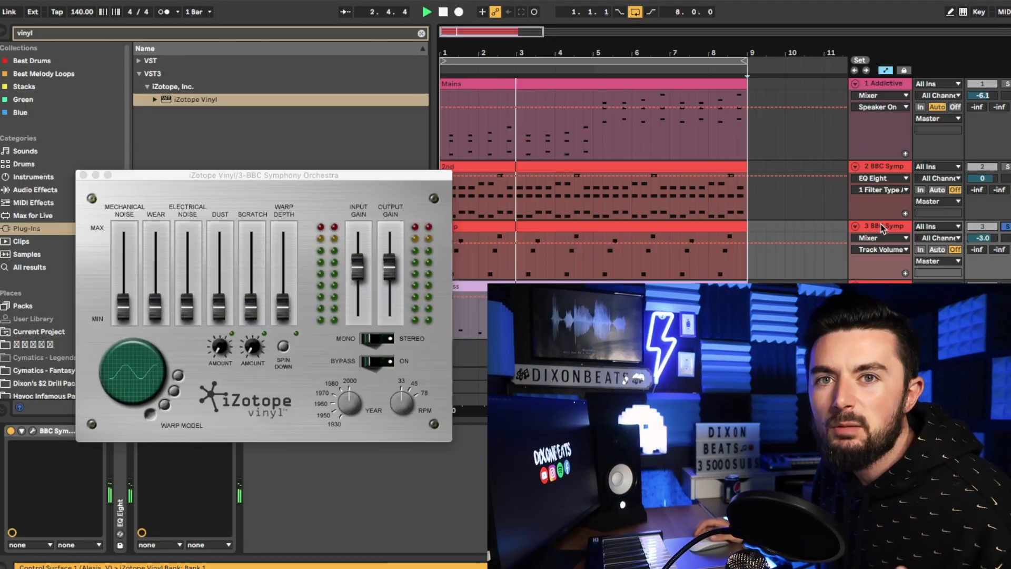
Step: Try raising the Warp Depth in iZotope Vinyl on the Harp track and close the plug-in window
left_click(279, 303)
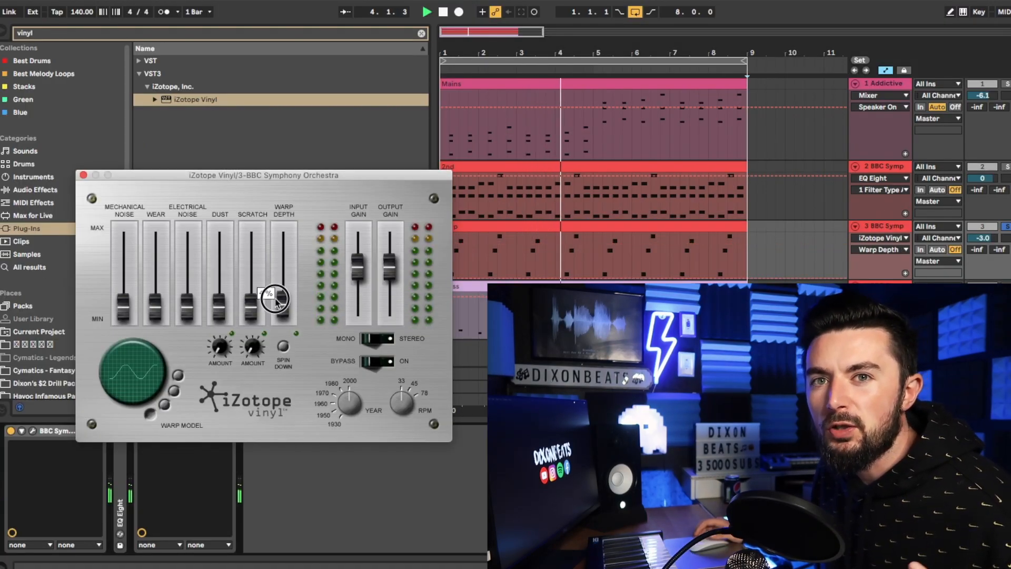
left_click(83, 174)
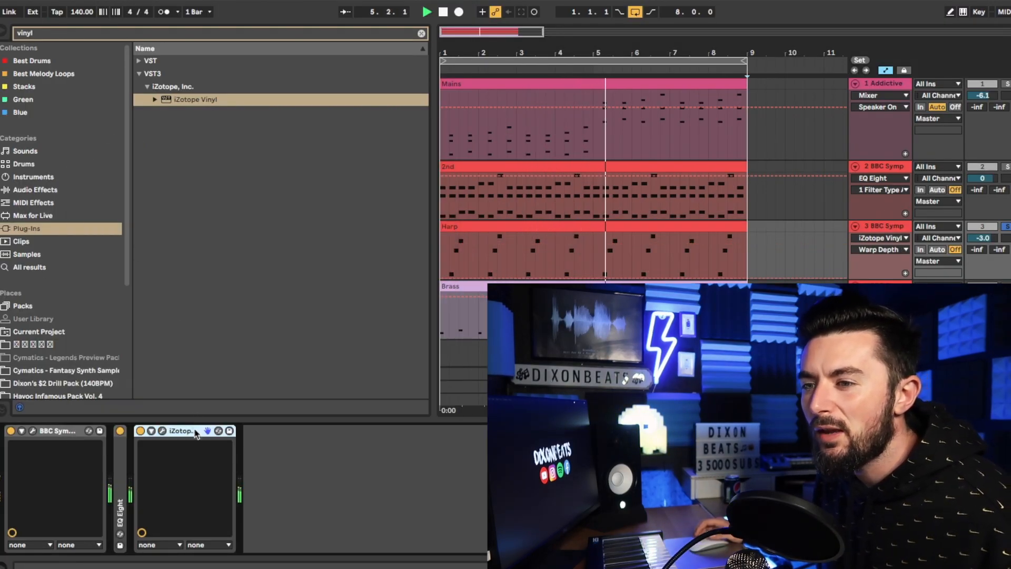
Step: Load Tape Cassette 2 on the Harp track with Wow at 24.93% and Flutter at 10.82%, and adjust the track volume to 0 dB
left_click(323, 31)
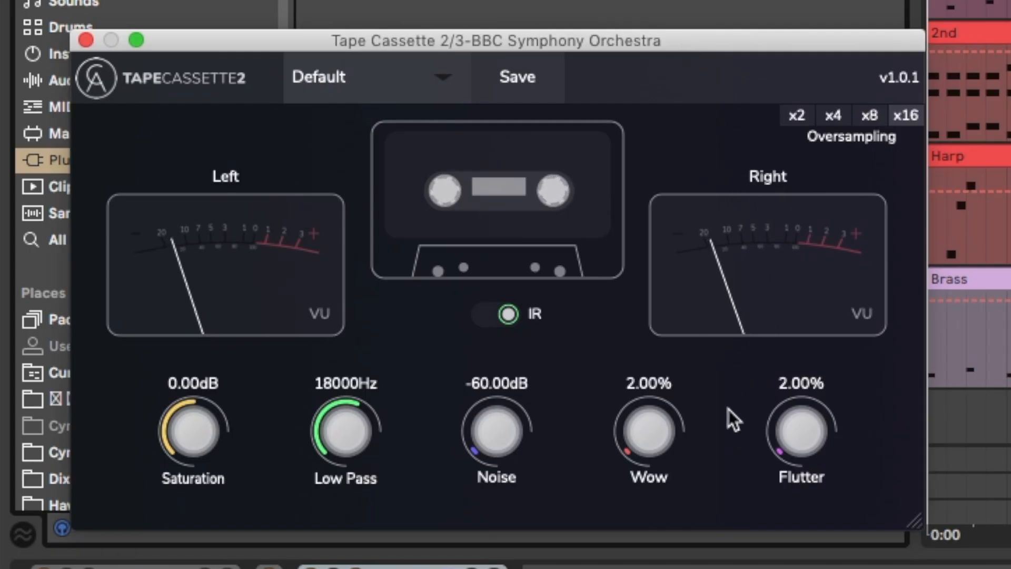
left_click_drag(648, 429, 665, 339)
scroll(659, 428, "down", 3)
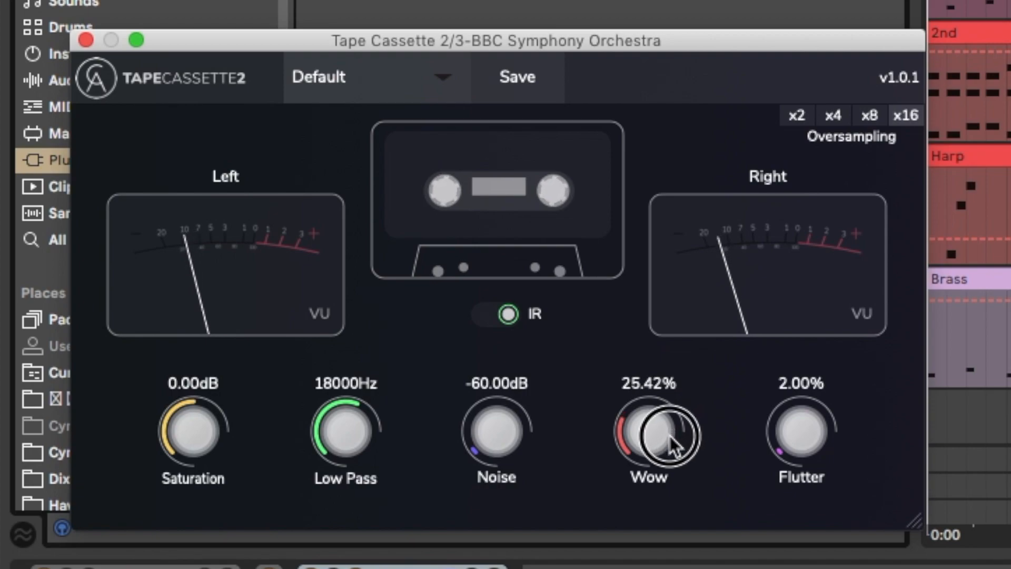
scroll(658, 432, "down", 1)
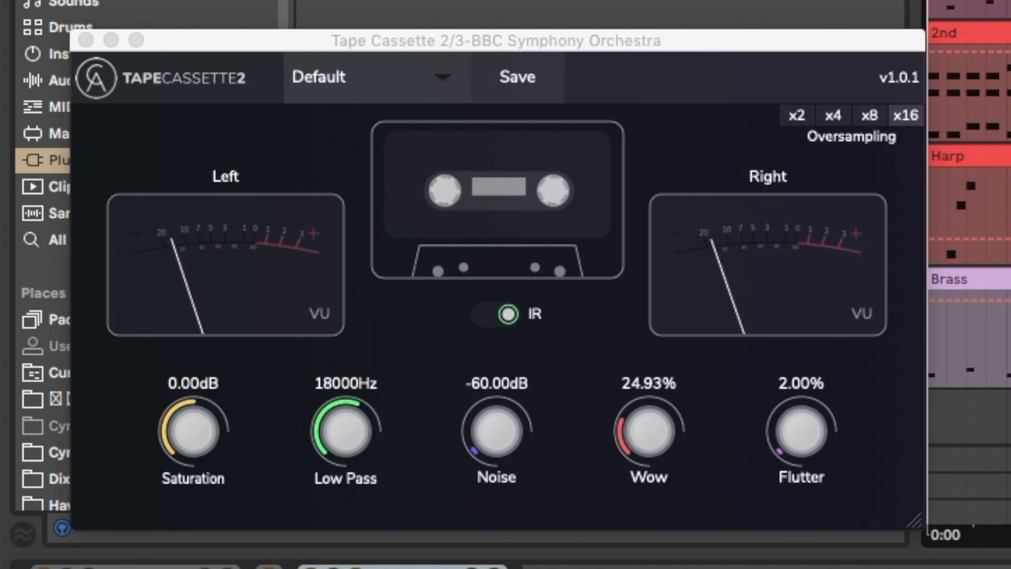
left_click_drag(783, 429, 781, 398)
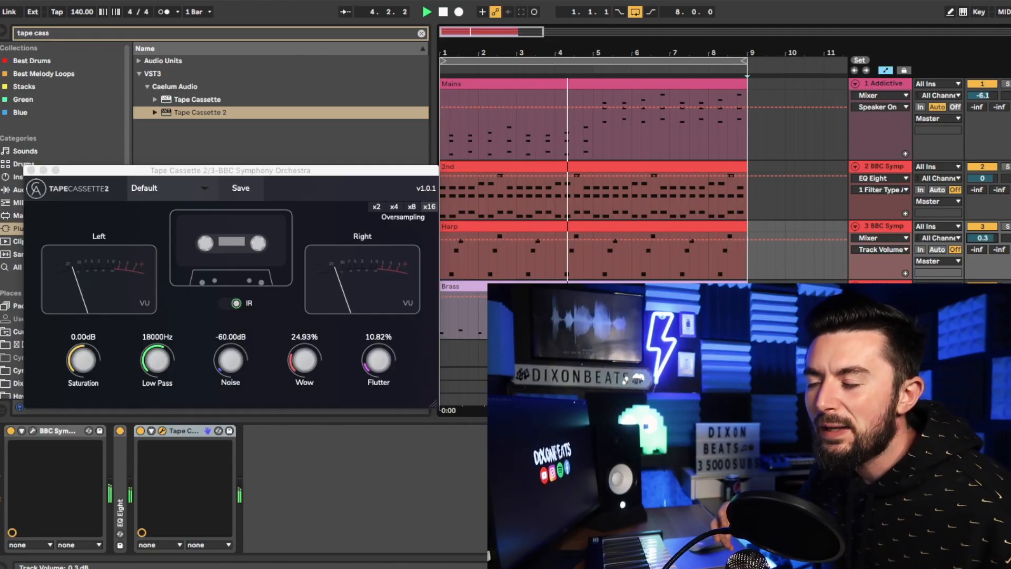
left_click_drag(990, 242, 990, 241)
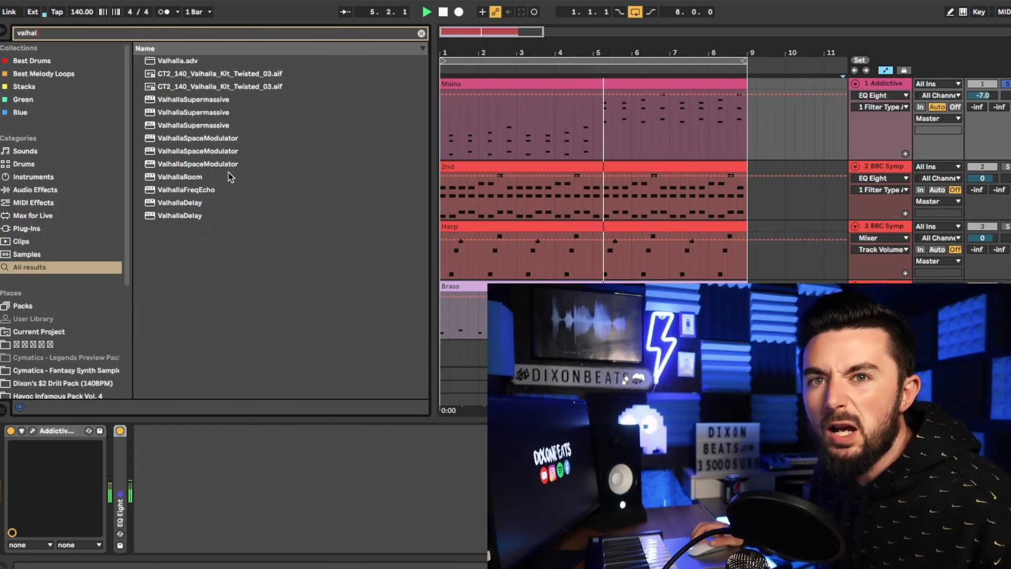
Step: Try ValhallaSupermassive on the Addictive Keys track with Mix at 22%, and delete the effect
double_click(215, 113)
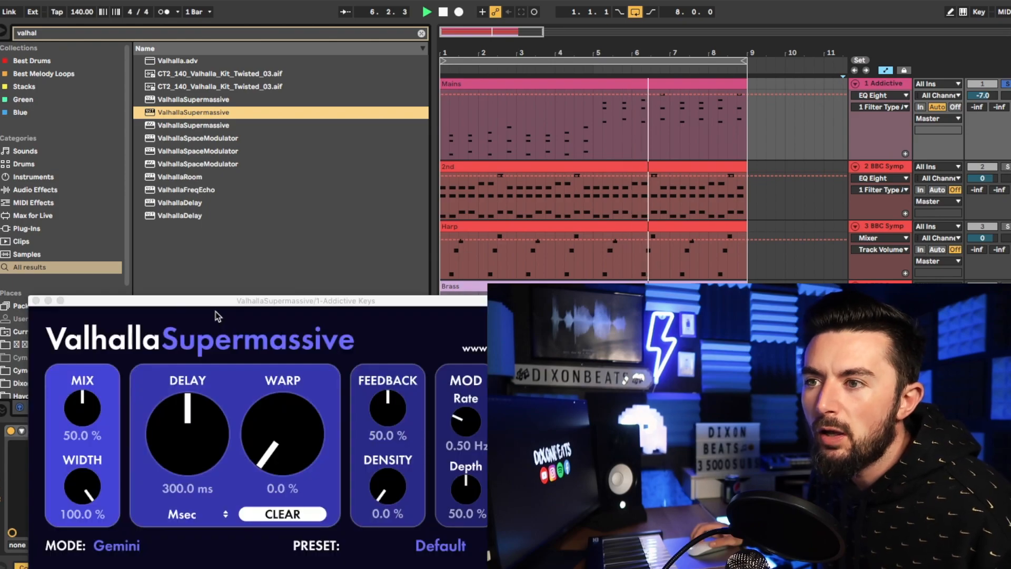
mouse_move(79, 432)
left_mouse_down()
mouse_move(84, 413)
mouse_move(87, 424)
left_mouse_up()
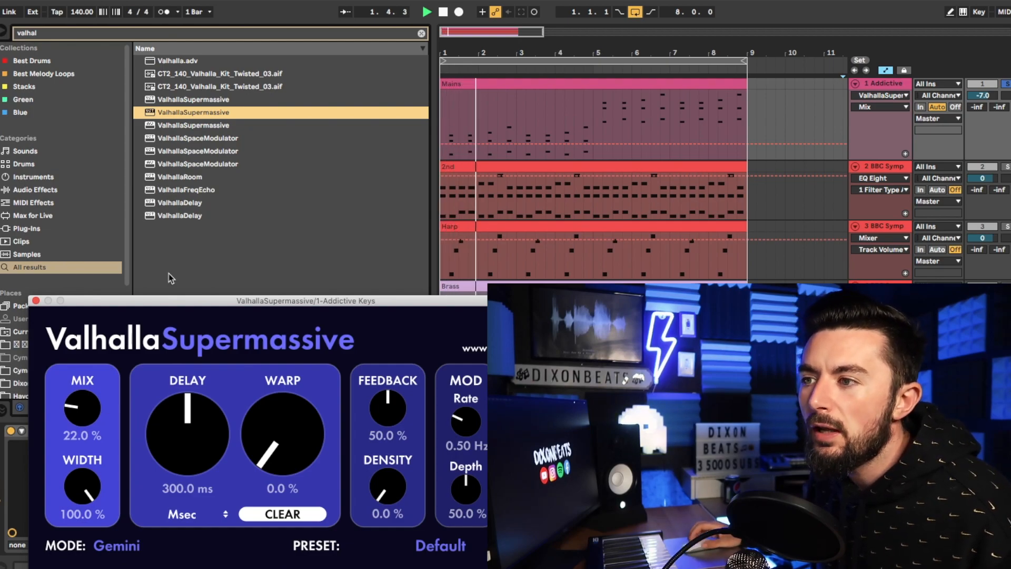
left_click(36, 300)
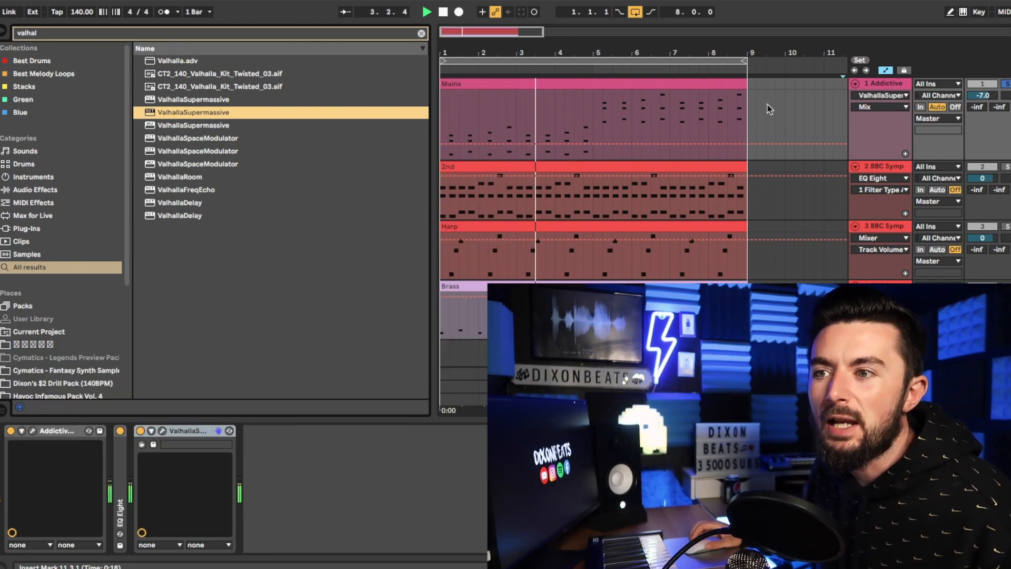
key("Delete")
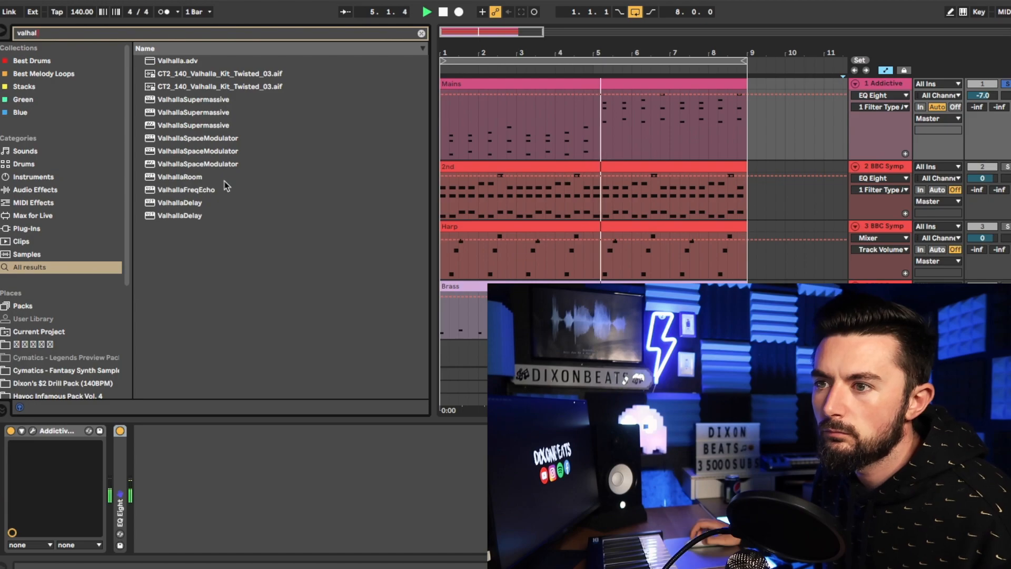
Step: Add ValhallaSupermassive to the Addictive Keys track again and lower its Mix to about 22%
double_click(214, 116)
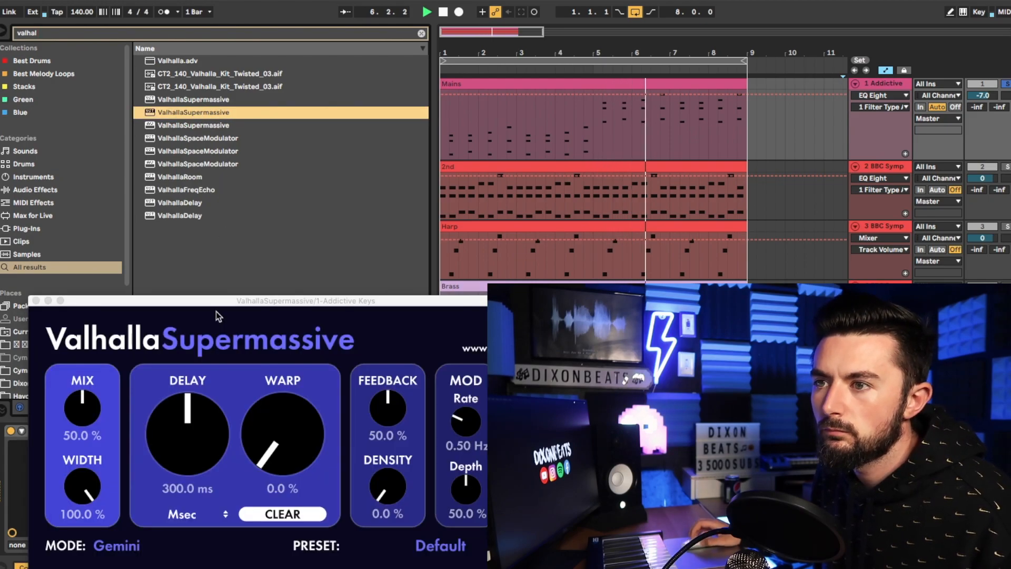
left_click_drag(82, 414, 109, 422)
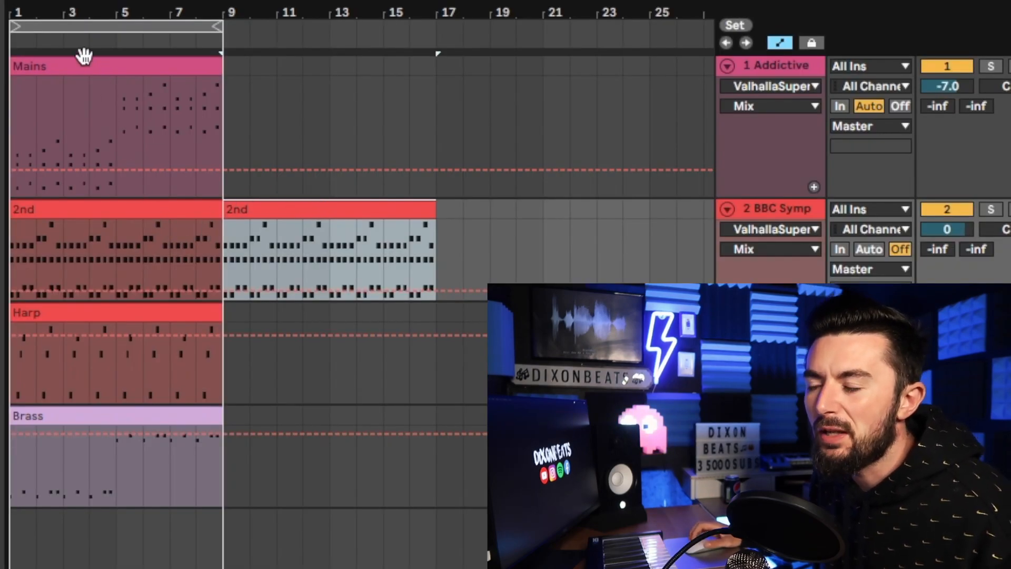
Step: Duplicate the Mains clip to bar 9 and delete the first 2nd clip, leaving bars 1 to 8 of its track empty
left_click_drag(84, 55, 105, 69)
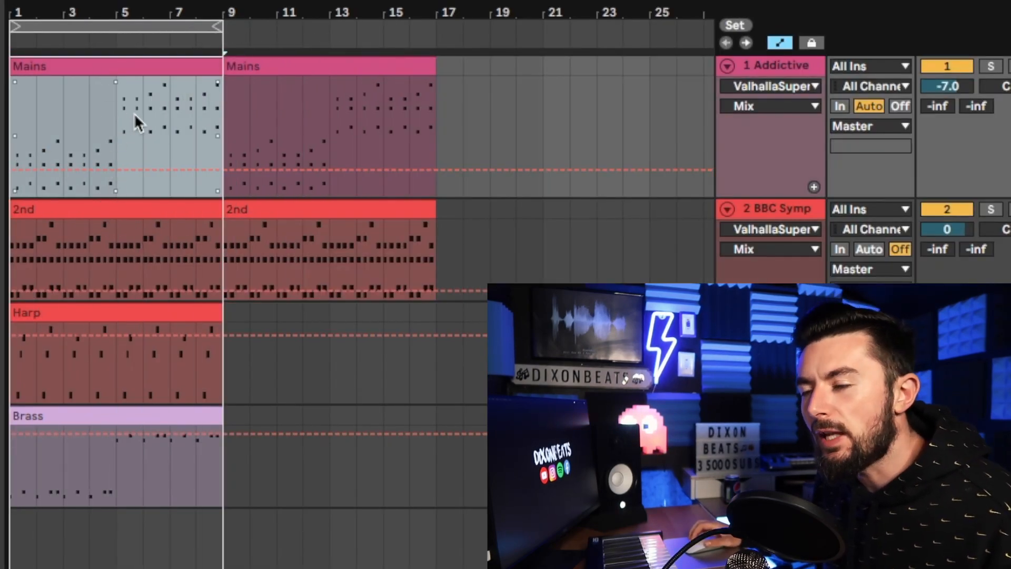
left_click(84, 216)
key("Delete")
Step: Play the arrangement and move the Brass clip so that it starts at bar 17
left_click(81, 311)
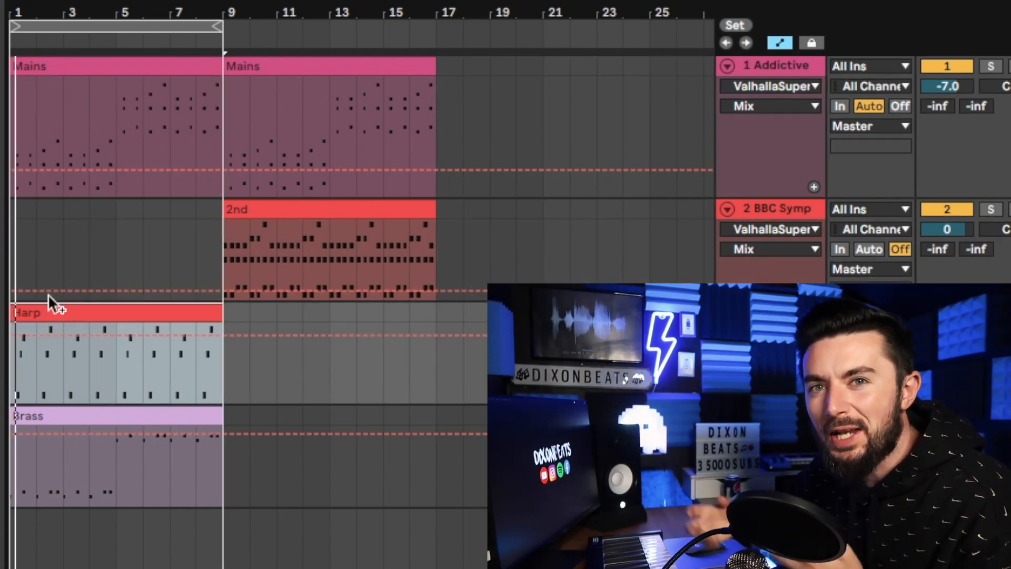
key("space")
left_click_drag(79, 416, 564, 413)
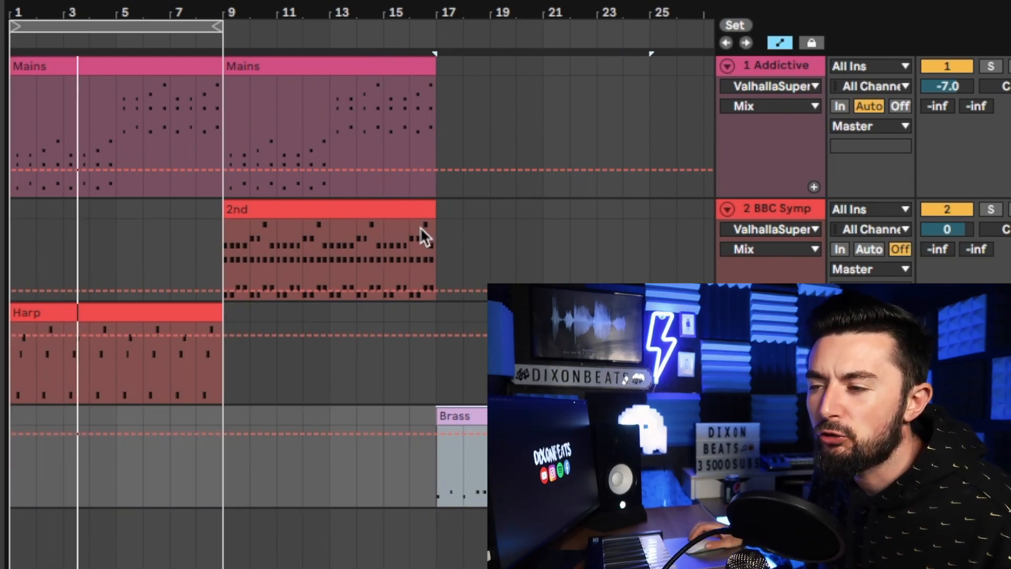
left_click(421, 358)
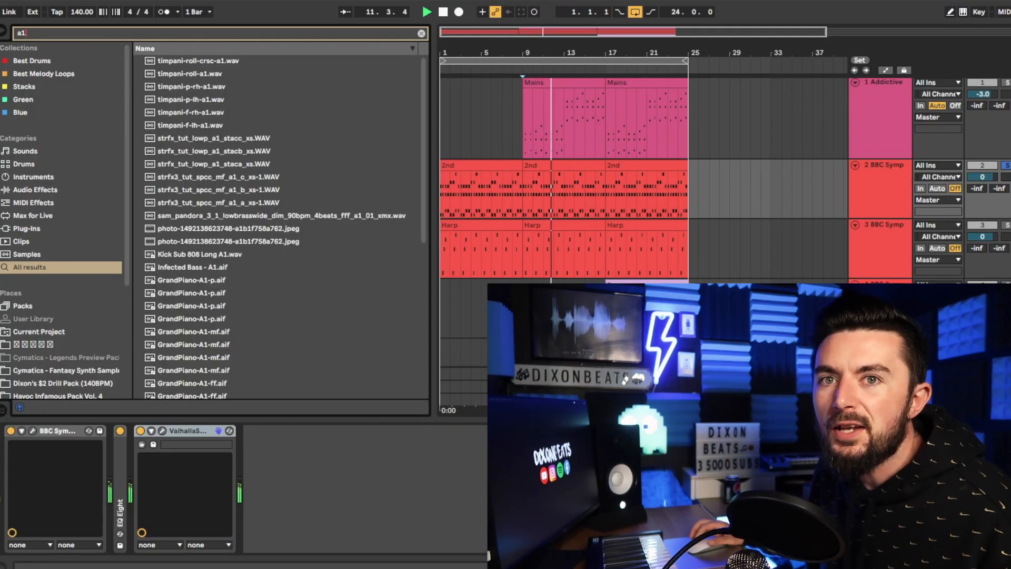
Step: Find A1StereoControl among the VST plug-ins matching "a1" and add it to the second BBC Symphony Orchestra track
left_click(32, 215)
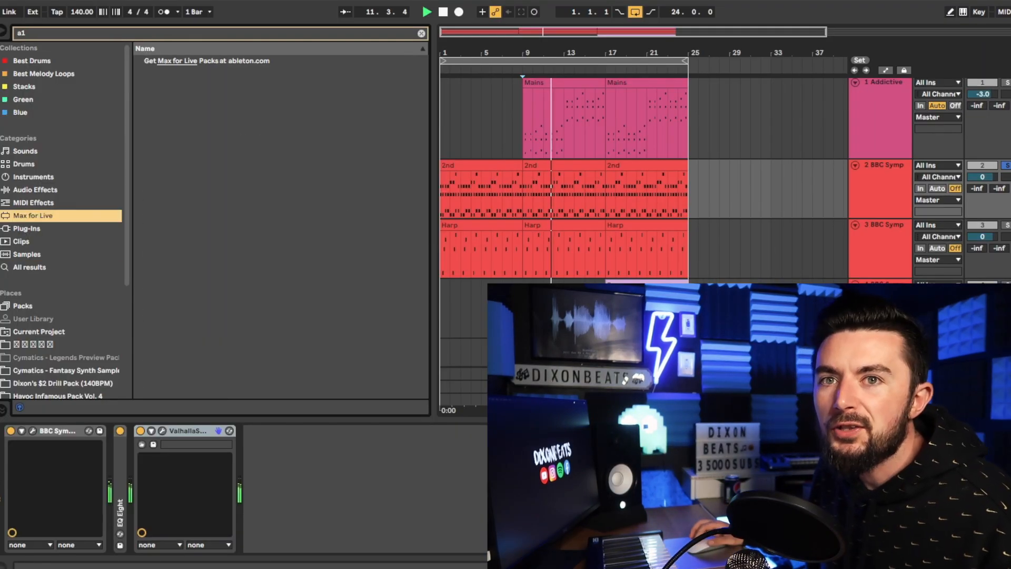
left_click(32, 228)
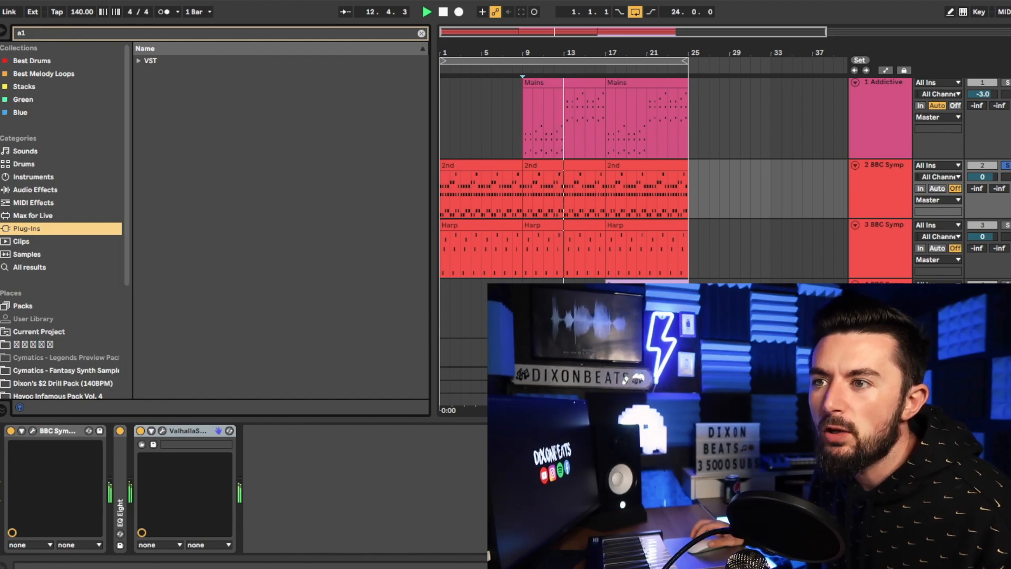
left_click(161, 86)
key("Right")
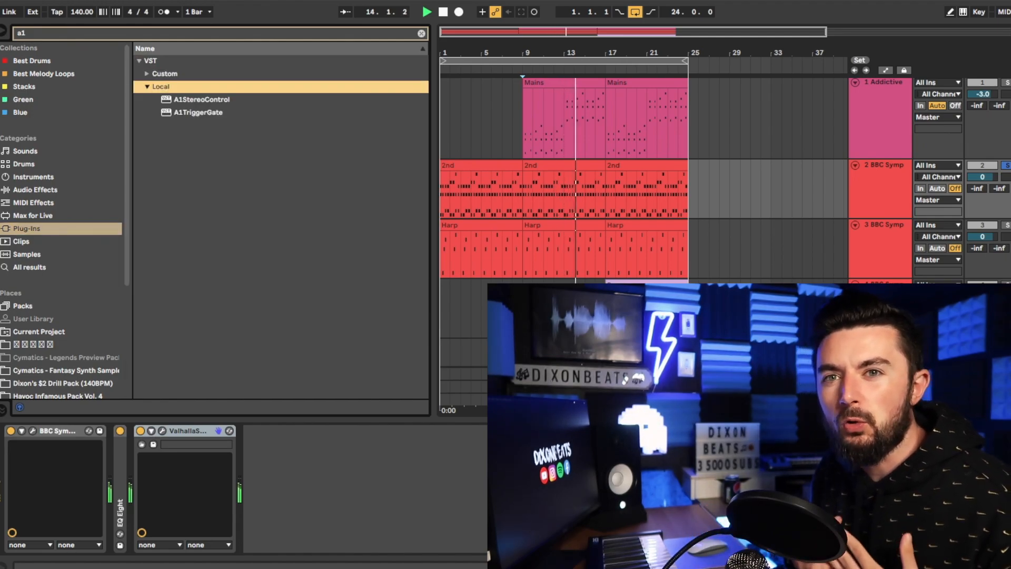
key("Down")
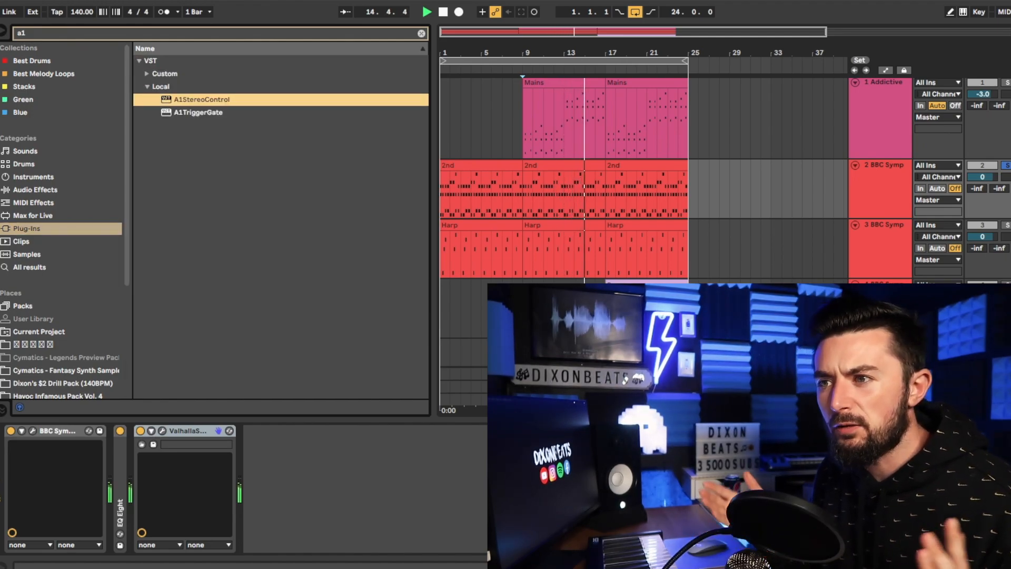
key("Return")
Step: Widen the second track's A1StereoControl stereo width to 141%, stop playback, and hide the plug-in window
left_click_drag(401, 353, 401, 326)
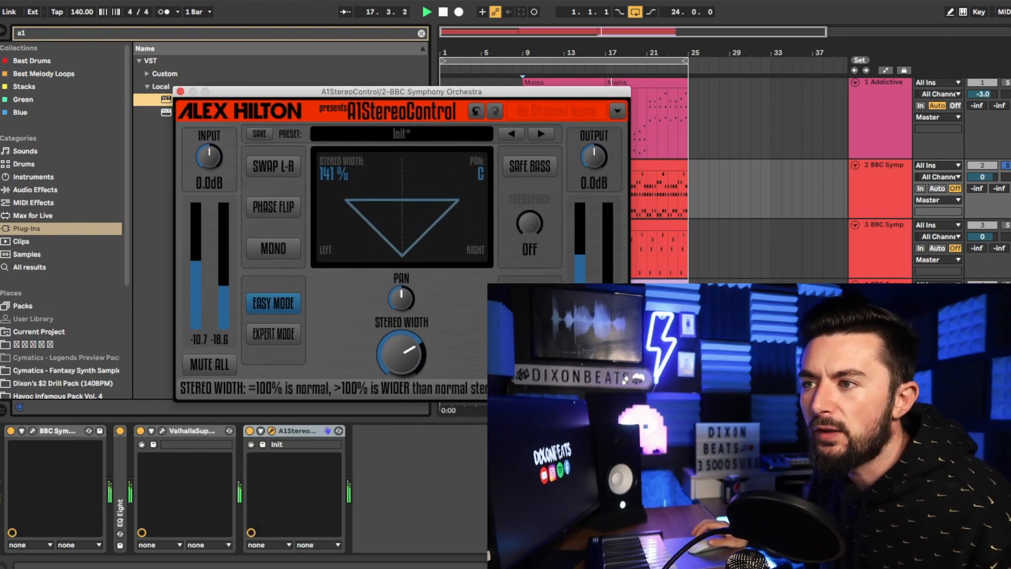
key("space")
key("super+alt+p")
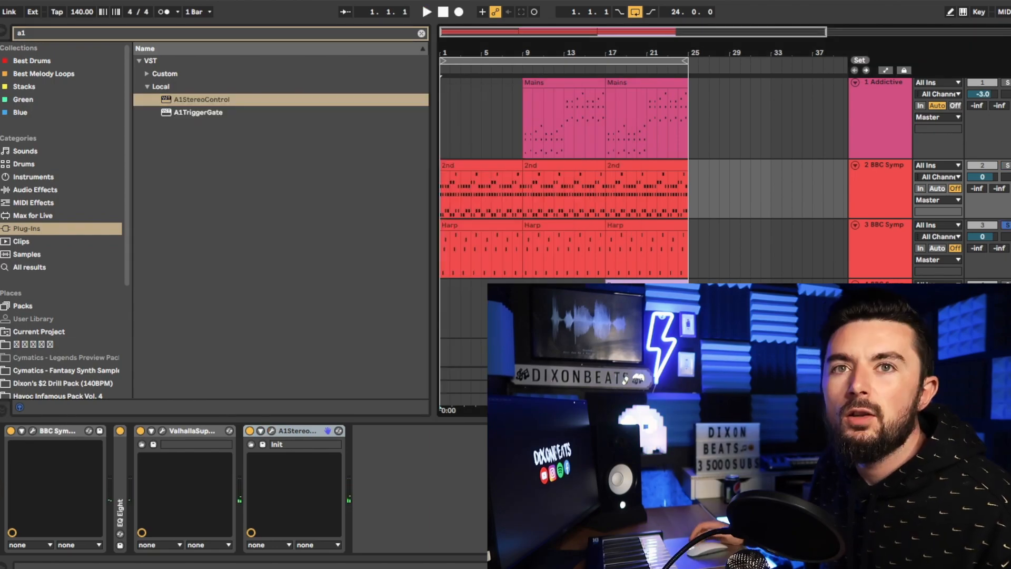
Step: Hide the device view and clear the "a1" search from the browser
key("super+alt+l")
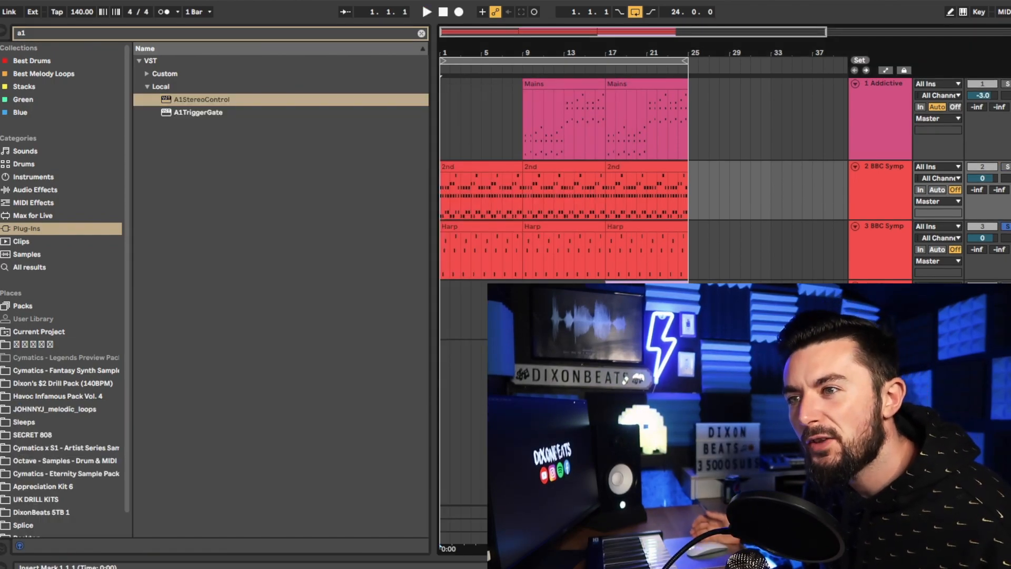
key("BackSpace")
key("BackSpace")
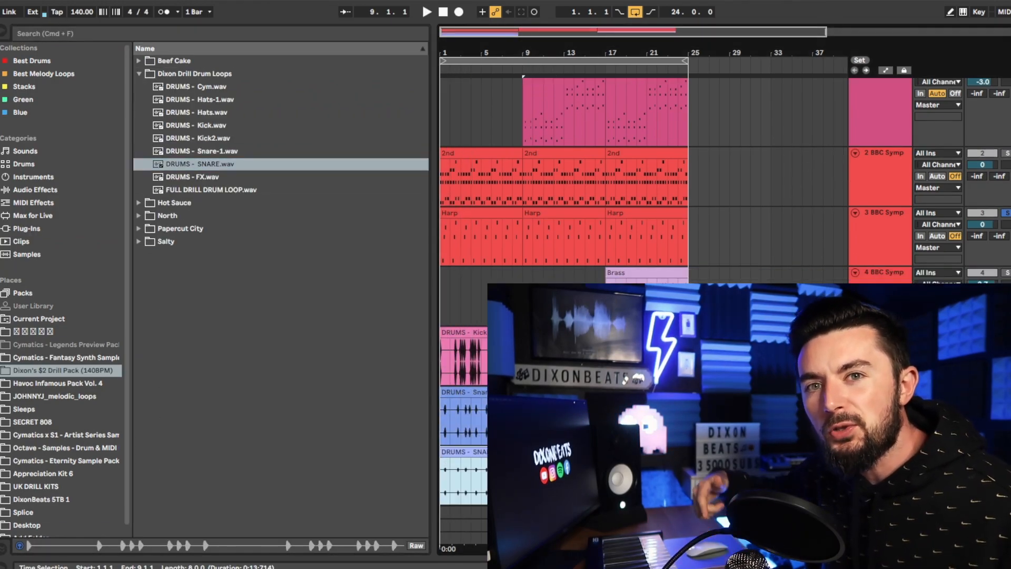
Step: Add the DRUMS - Hats.wav loop at bar 1 on a track below the snare loops, and select DRUMS - Hats-1.wav
scroll(563, 210, "down", 2)
left_click(196, 112)
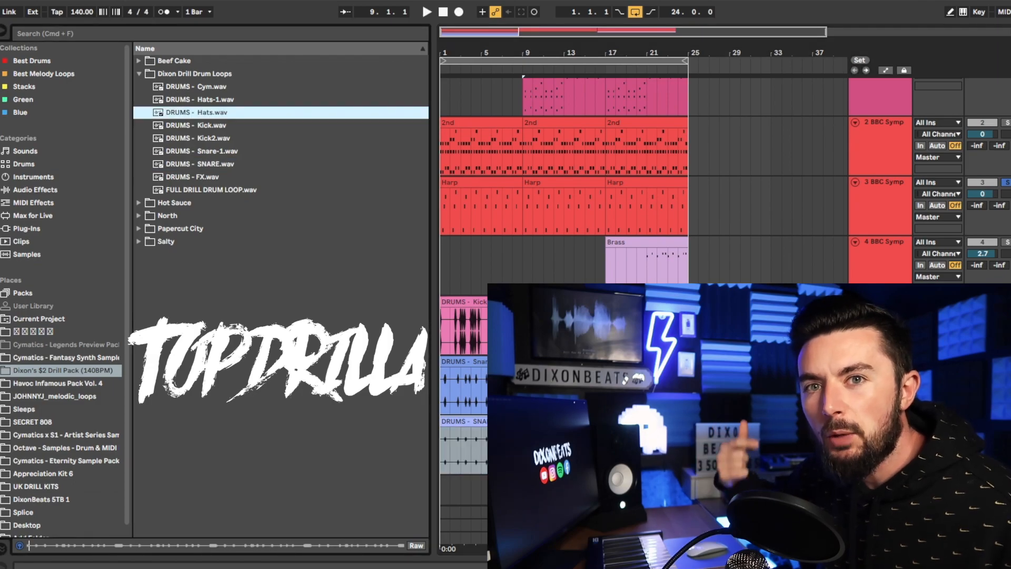
key("Return")
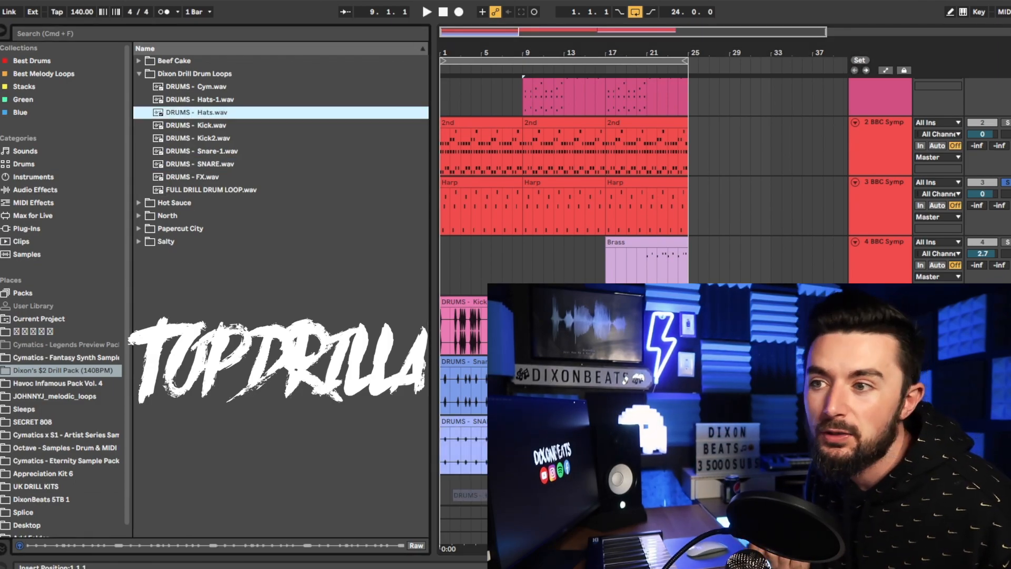
scroll(564, 158, "down", 1)
scroll(564, 179, "down", 1)
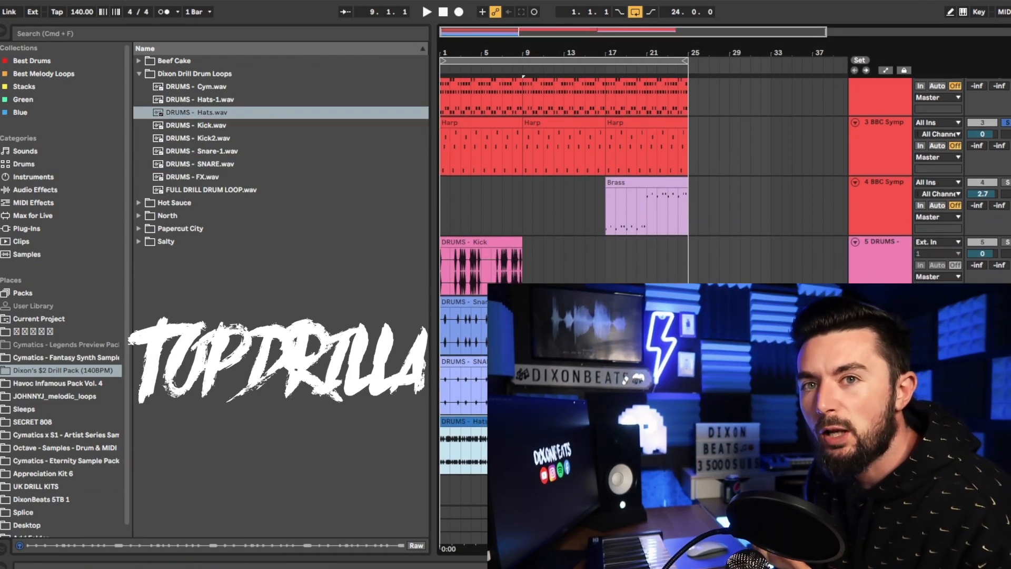
left_click(201, 100)
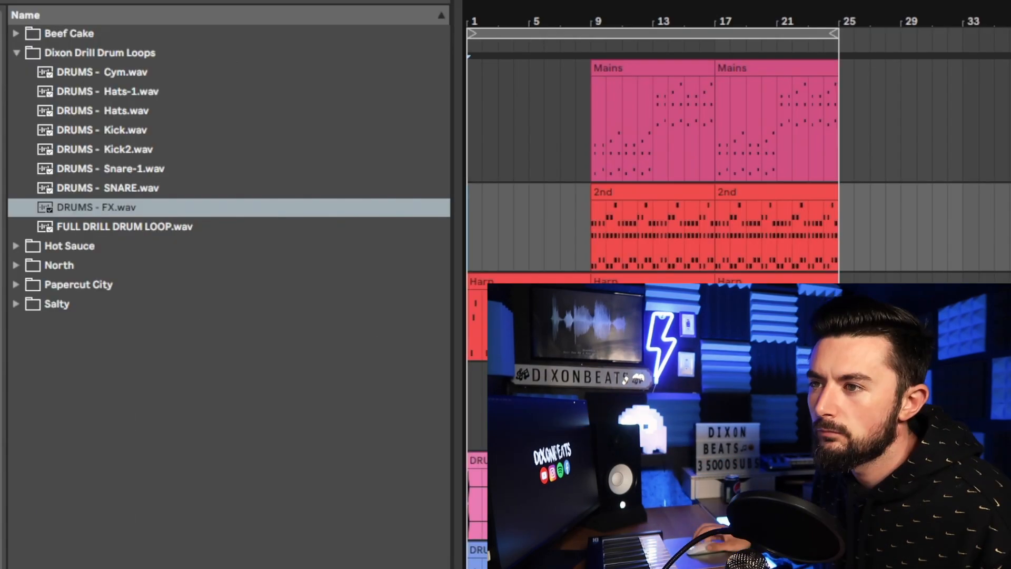
Step: Try the 2nd clip again in bars 1 to 9 during playback and remove it
key("ctrl+v")
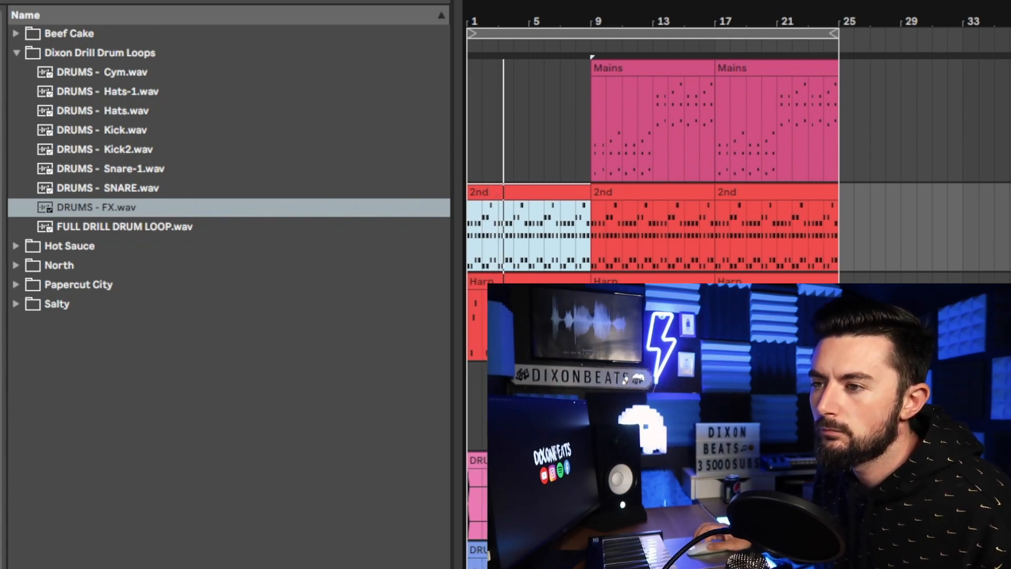
scroll(653, 158, "down", 5)
scroll(653, 158, "up", 5)
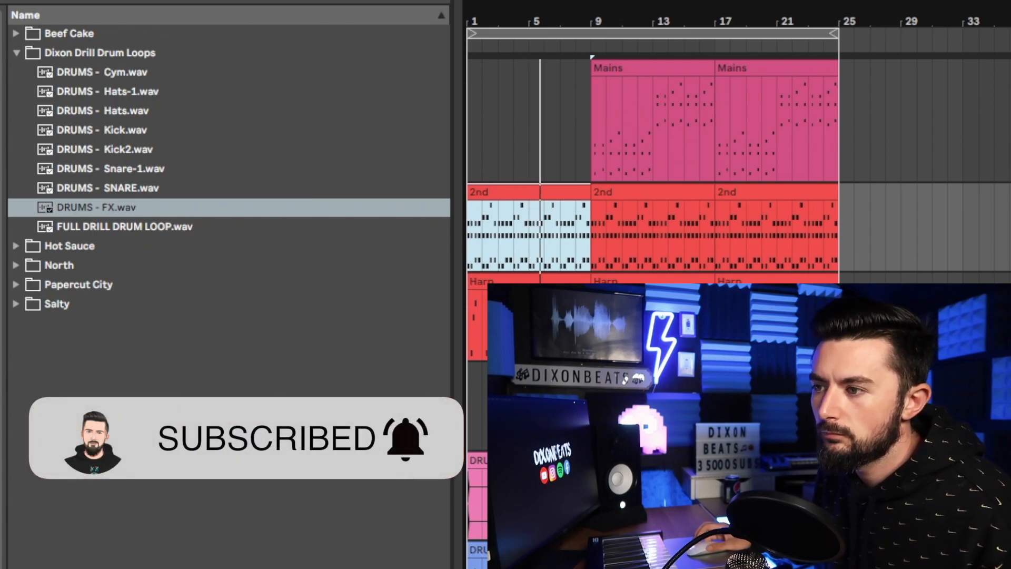
key("Delete")
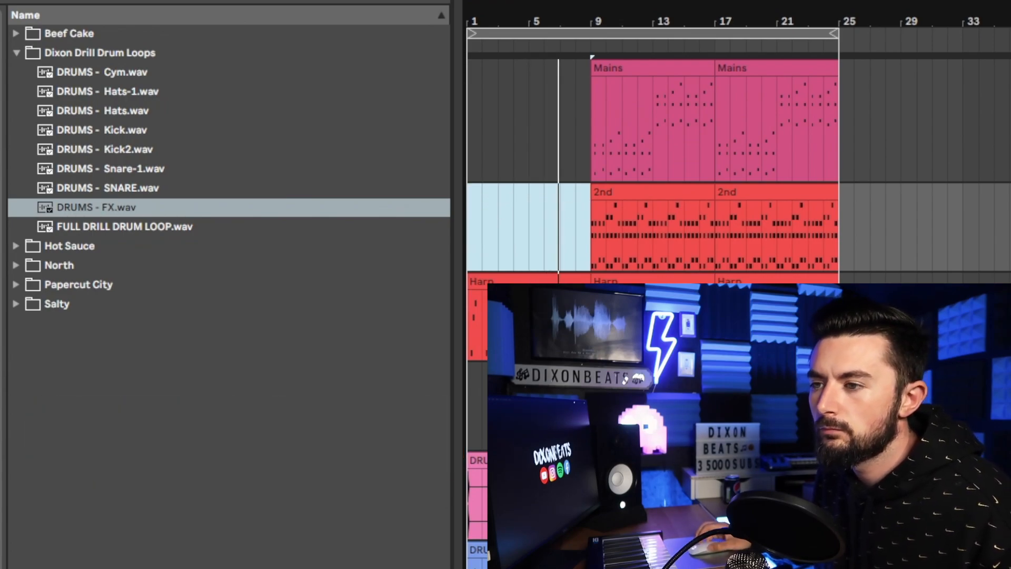
Step: Set the arrangement loop to span bar 1 to bar 9, ending where the first Mains clip starts
left_click(653, 67)
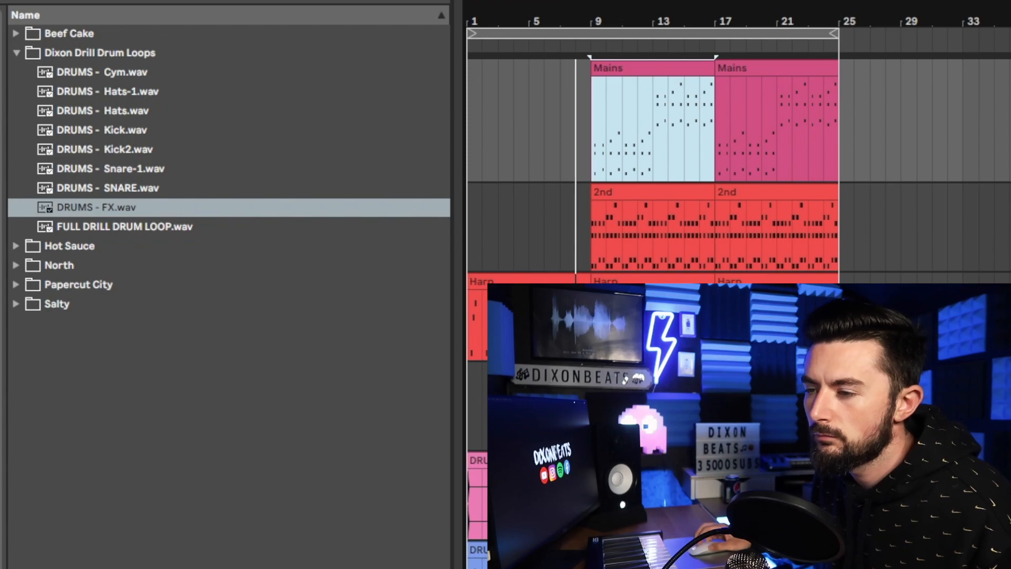
left_click_drag(469, 122, 591, 121)
key("ctrl+l")
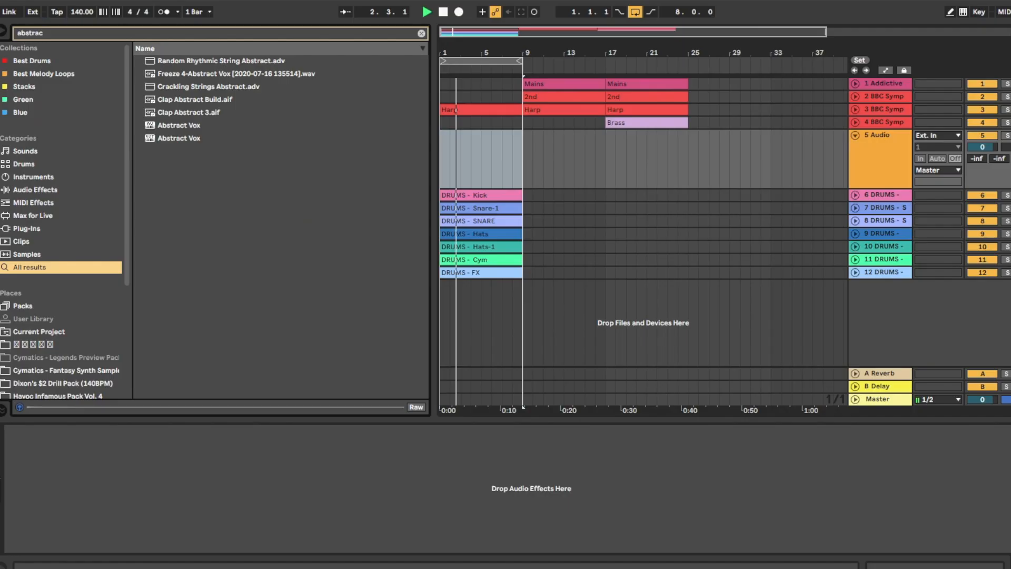
Step: Load the Abstract Vox instrument on its own track with the Factory All Voxs sounds, and audition its G#2 note
key("Return")
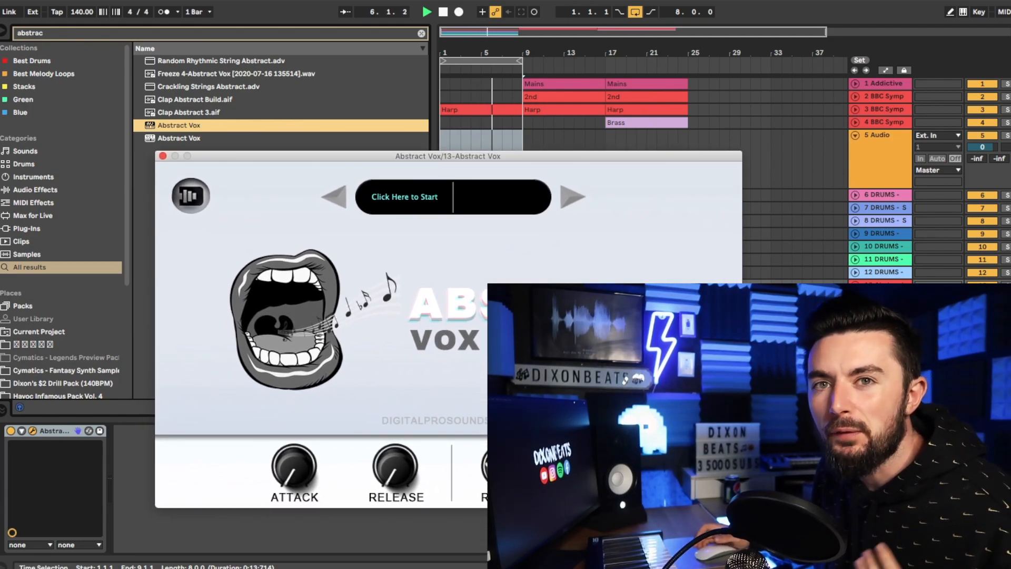
left_click(428, 193)
left_click(457, 228)
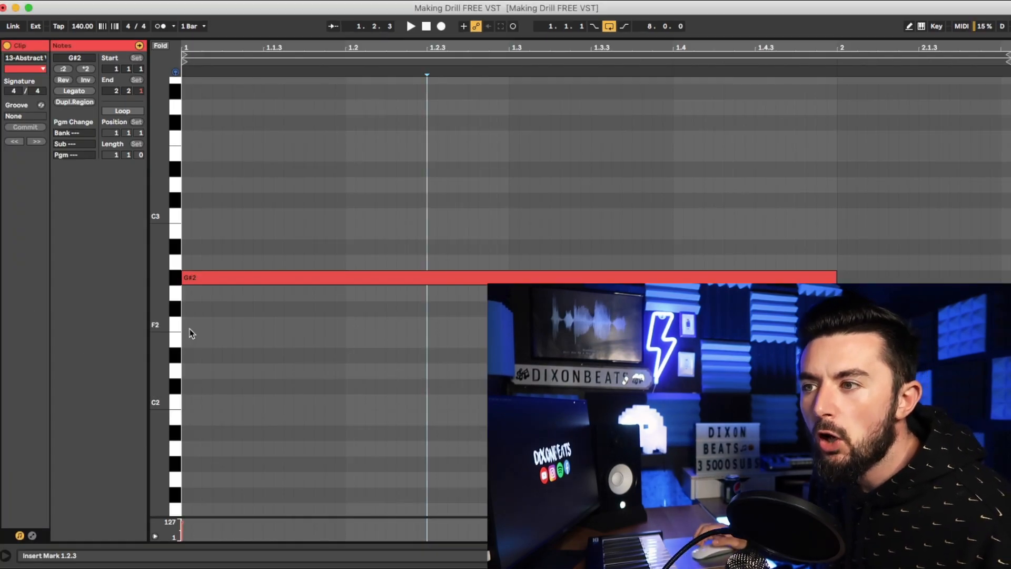
key("space")
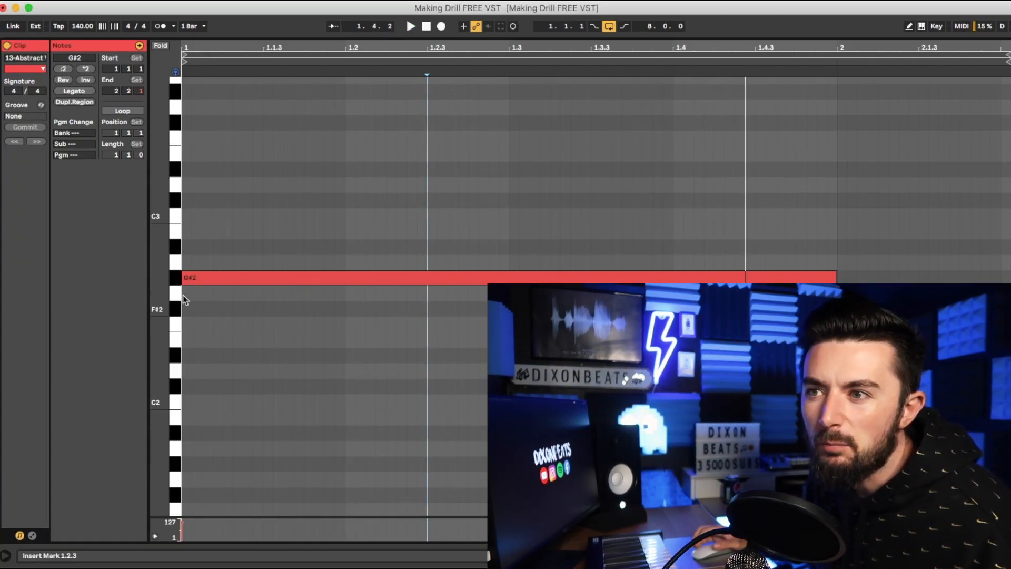
scroll(171, 300, "down", 2)
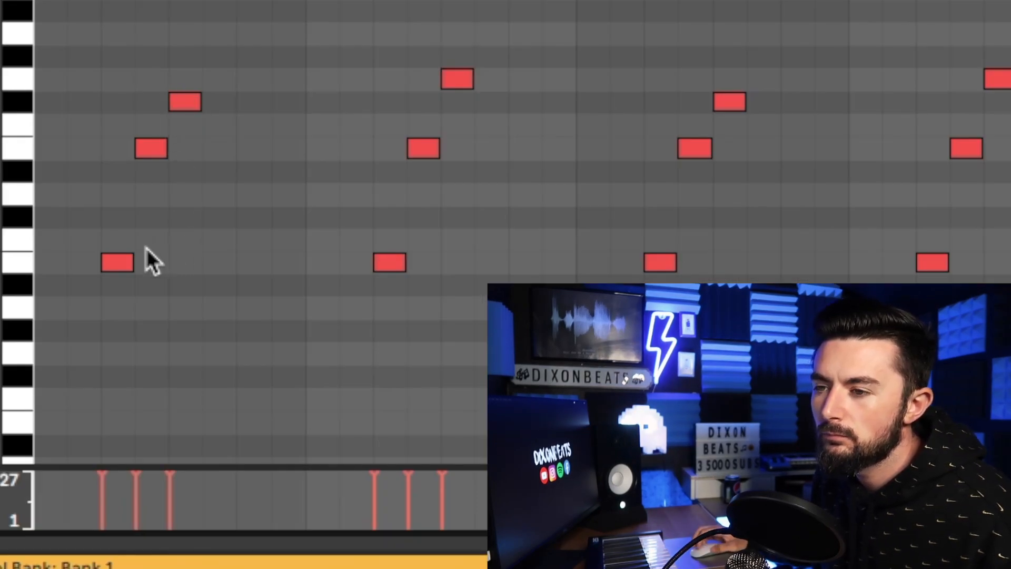
Step: Copy the harp pattern's low B2 note to the first beat of each of bars 1 to 4
right_click(118, 263)
left_click(81, 266)
left_click_drag(117, 263, 58, 268)
key("space")
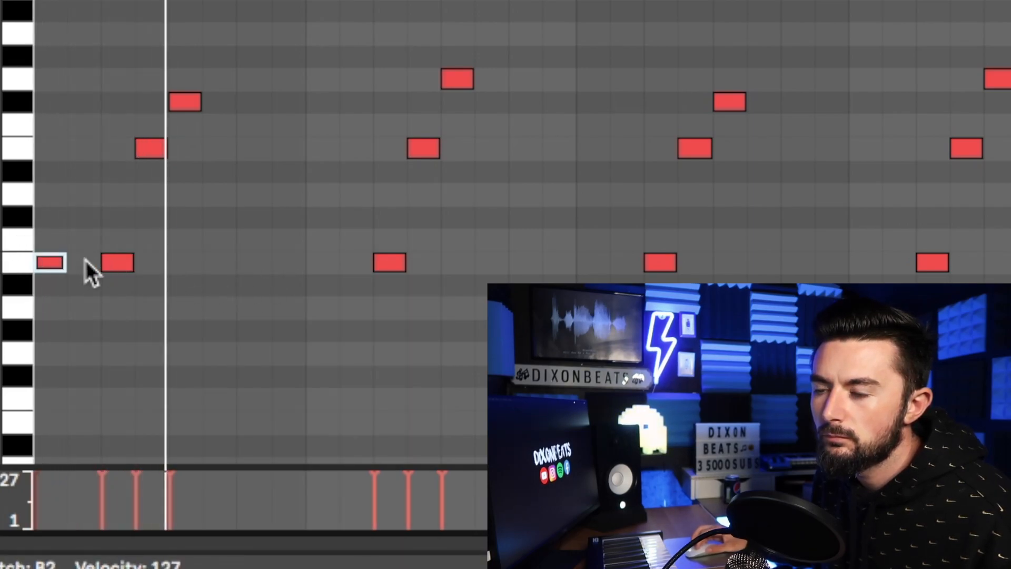
left_click_drag(62, 263, 860, 266)
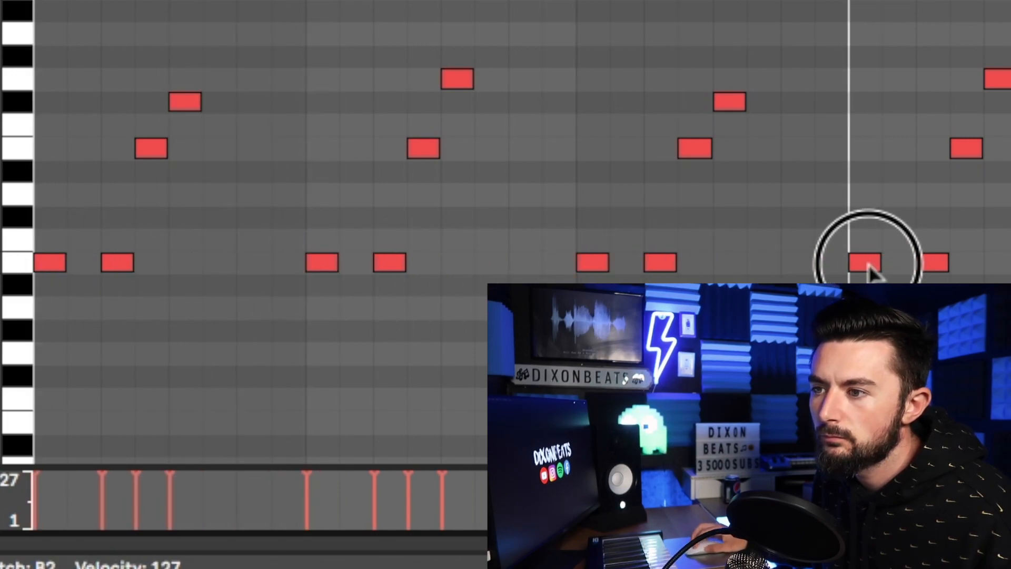
left_click(861, 268)
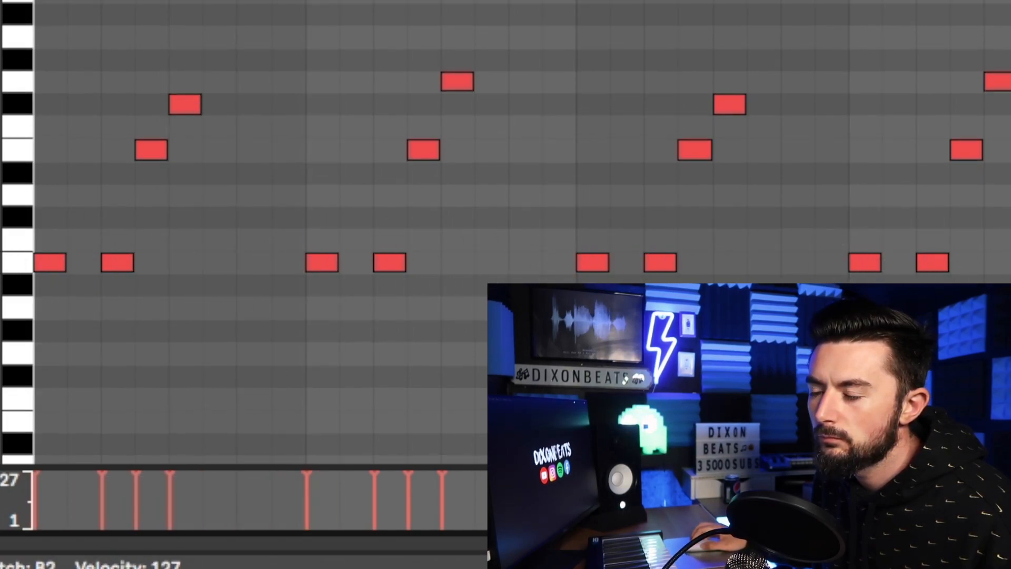
Step: Play back the harp pattern and copy bar 2's middle note to an empty spot near the end of that bar
key("space")
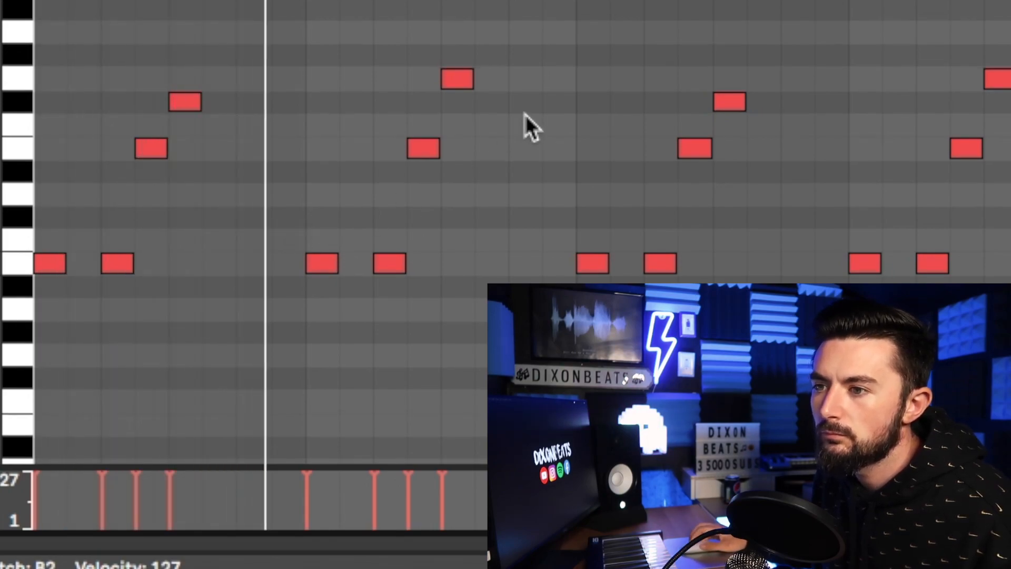
left_click(432, 151)
left_click_drag(431, 146, 523, 165)
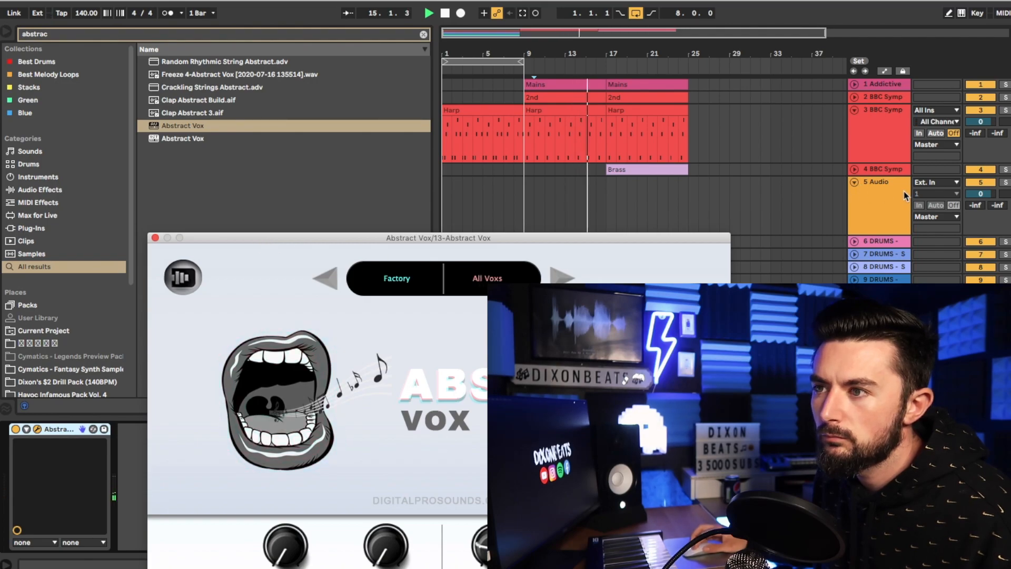
Step: Reduce the Mains clip's first chord to a single B2 note at 1.1.1, and set every note's velocity to 127
left_click(461, 13)
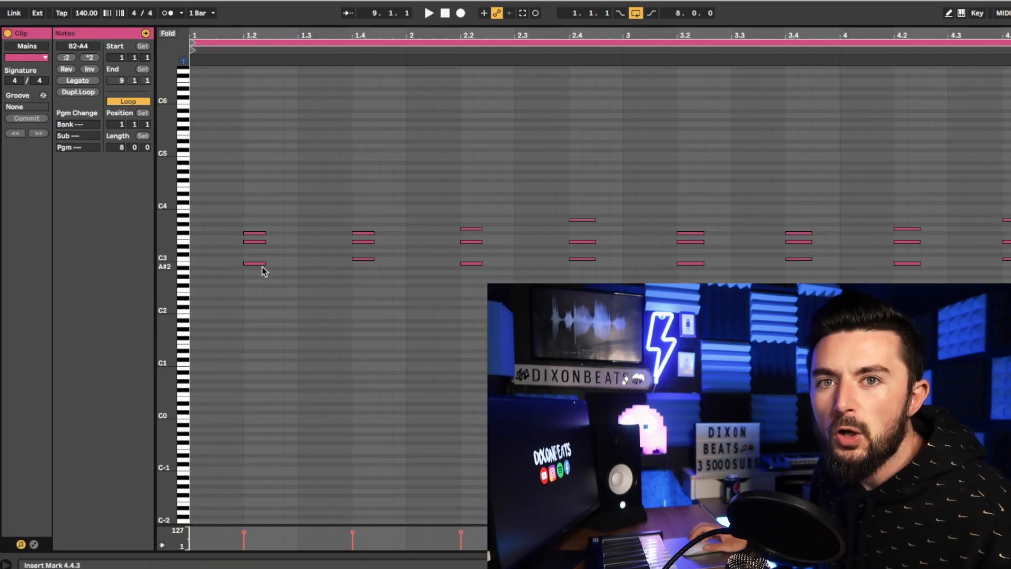
left_click_drag(251, 202, 209, 268)
key("Delete")
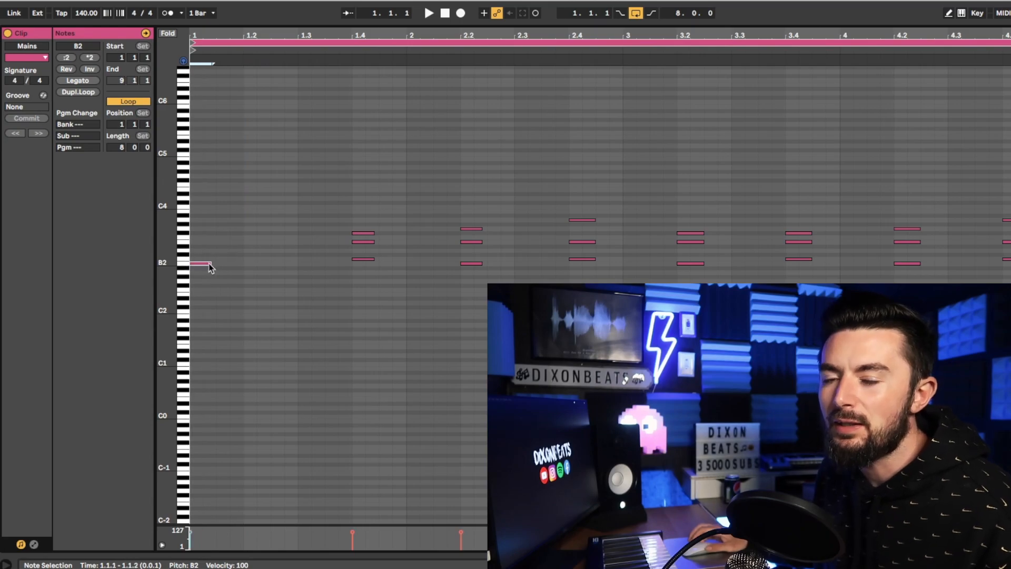
key("ctrl+a")
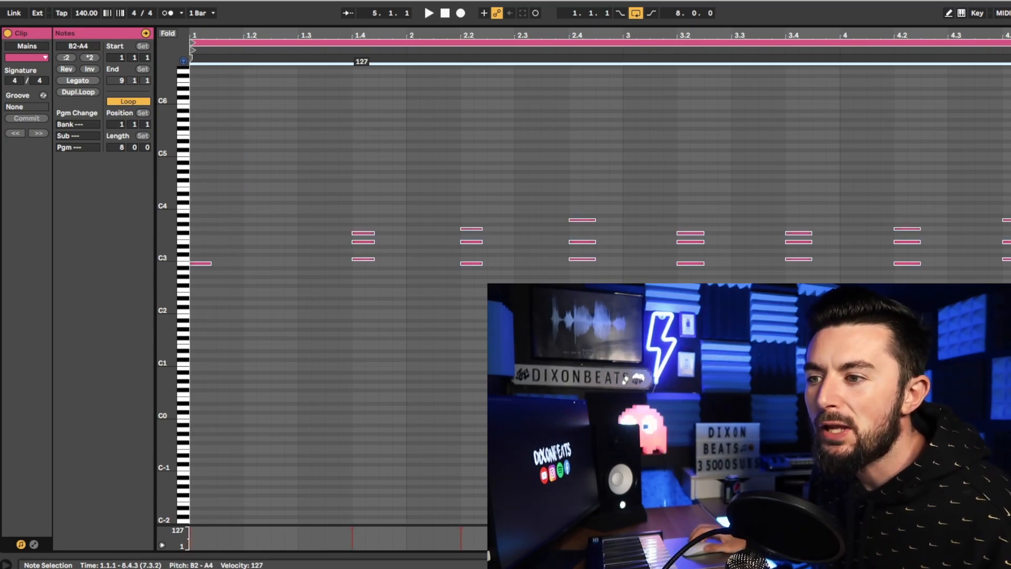
left_click(273, 317)
Step: Lengthen the opening B2 note to end at beat 1.3 and delete the chord at 1.4
left_click(183, 265)
left_click_drag(210, 263, 381, 224)
left_click(305, 276)
key("Delete")
Step: Rework bar 2 by moving the B2 and E3 notes to beat 2.3 and deleting the low note at 2.4
left_click_drag(466, 265, 519, 265)
left_click(532, 255)
left_click(580, 259)
key("Delete")
left_click_drag(582, 242, 529, 244)
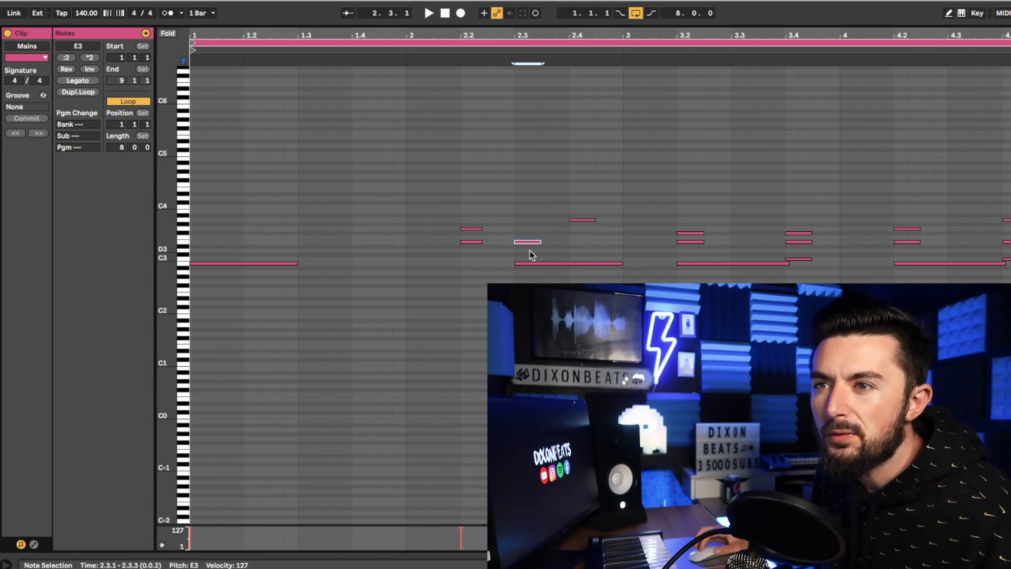
left_click_drag(622, 264, 677, 264)
Step: Transpose all notes in the Mains clip on the 808 track up one semitone so the bass line sits on C3
scroll(576, 265, "up", 5)
double_click(554, 35)
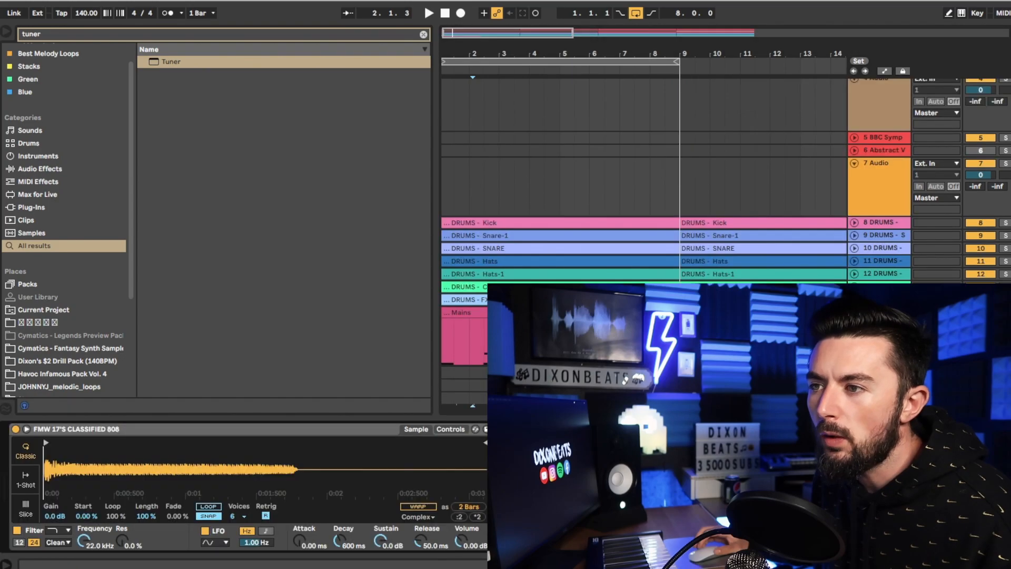
key("shift+Tab")
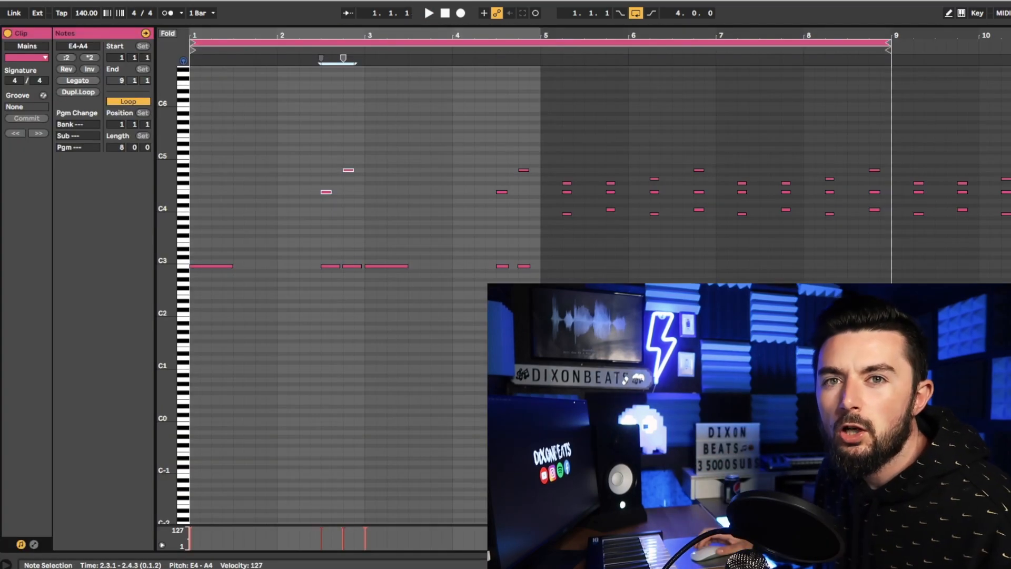
key("ctrl+a")
key("Up")
key("Up")
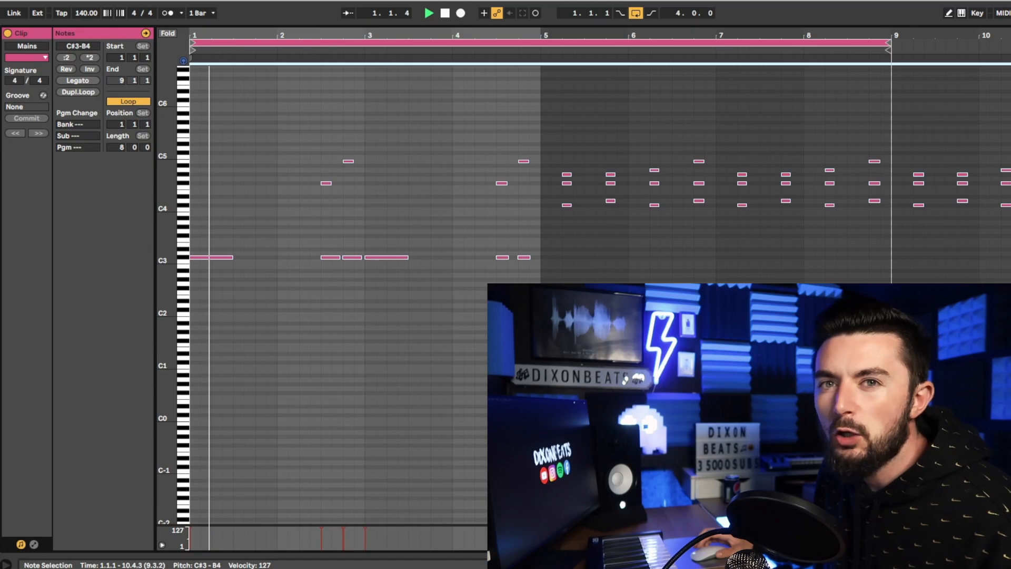
key("Down")
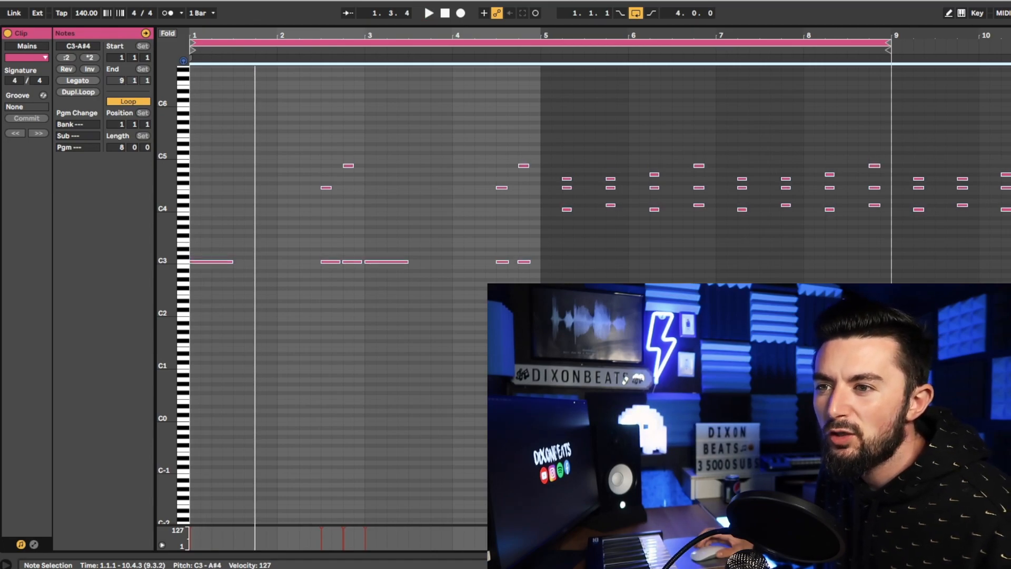
Step: Play the transposed 808 bass pattern from the start and check the notes around 2.3.1
left_click_drag(354, 342, 321, 341)
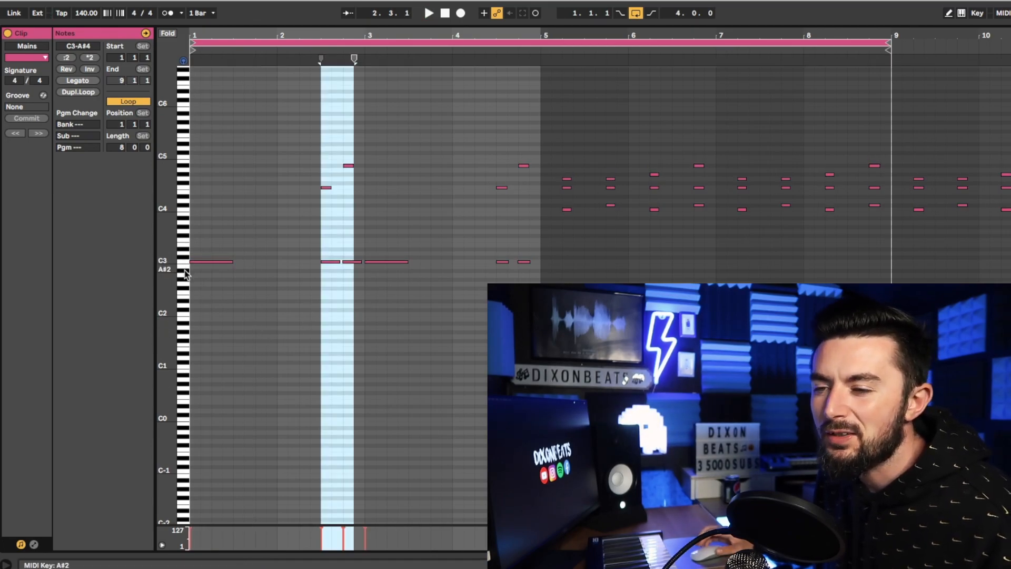
key("space")
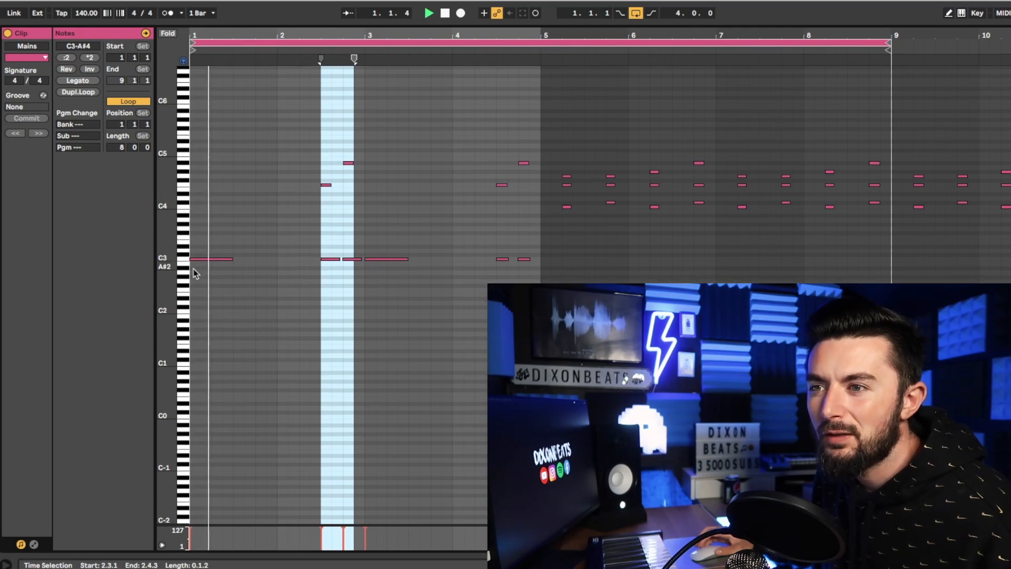
left_click(324, 293)
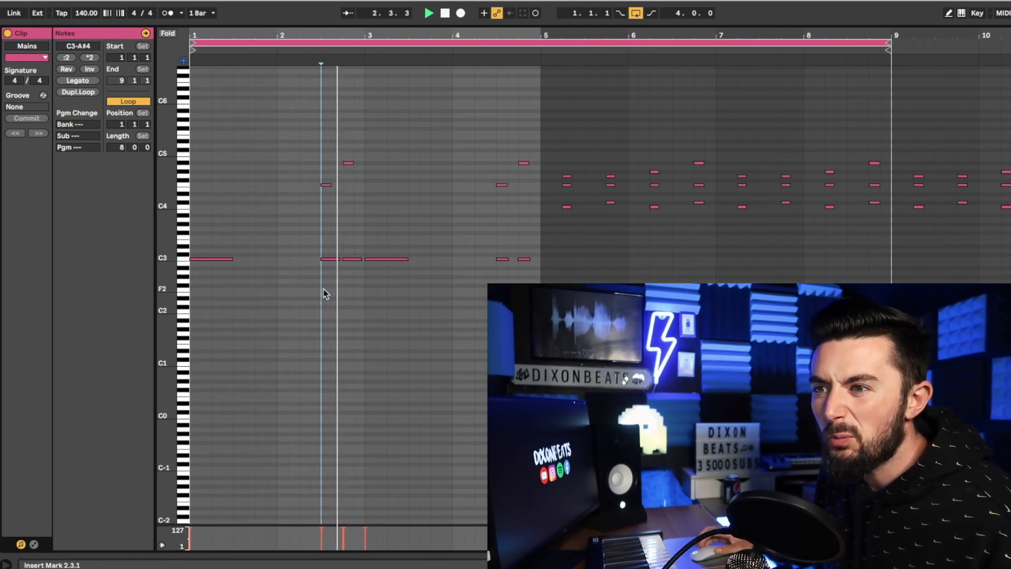
key("space")
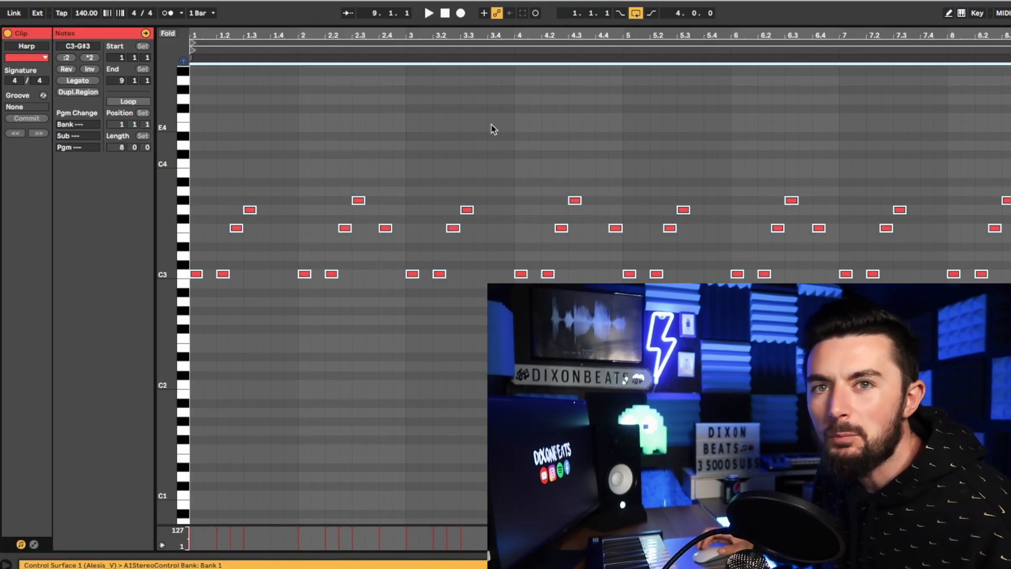
Step: Play the loop with the harp, drums and 808 together, and review the clip layout up to the Abstract Vox clip
key("space")
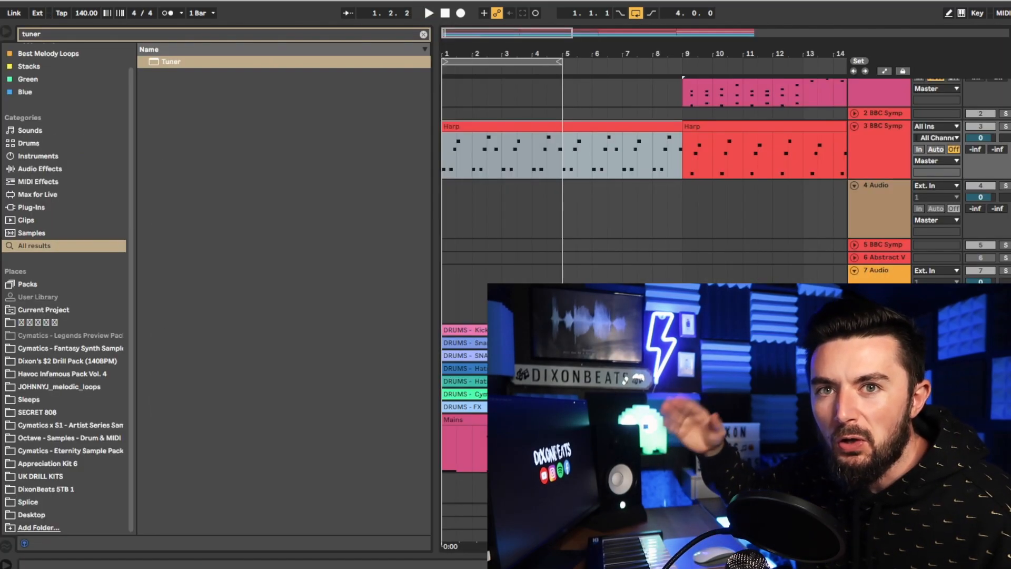
key("space")
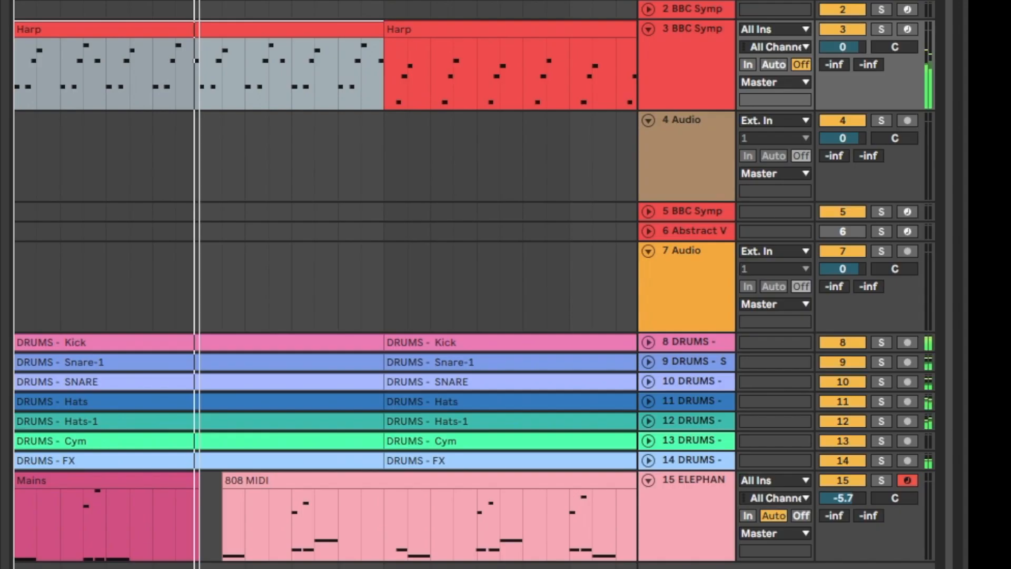
left_click(560, 310)
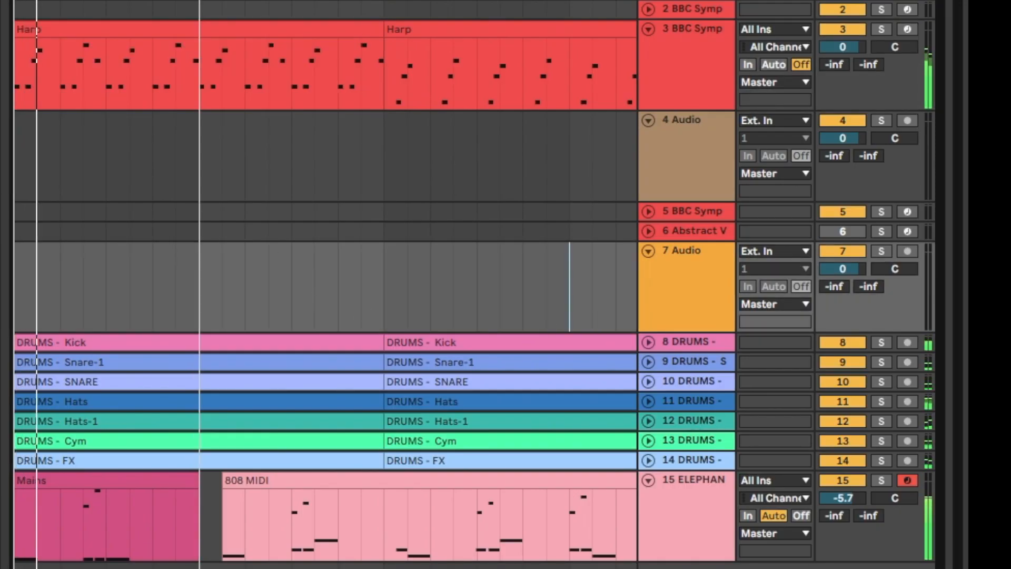
scroll(325, 285, "right", 10)
scroll(319, 285, "right", 5)
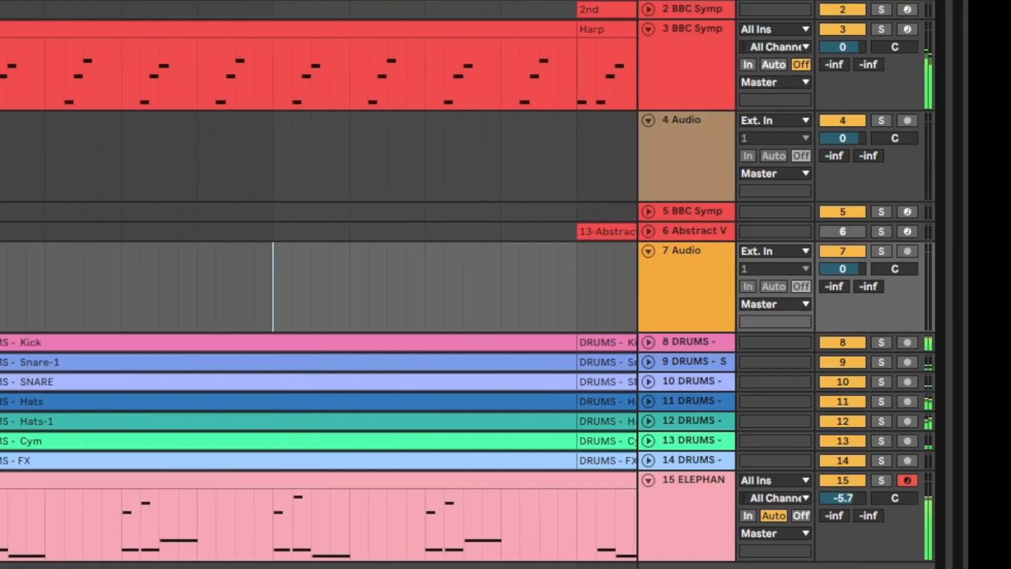
scroll(3, 198, "up", 2)
scroll(3, 189, "down", 2)
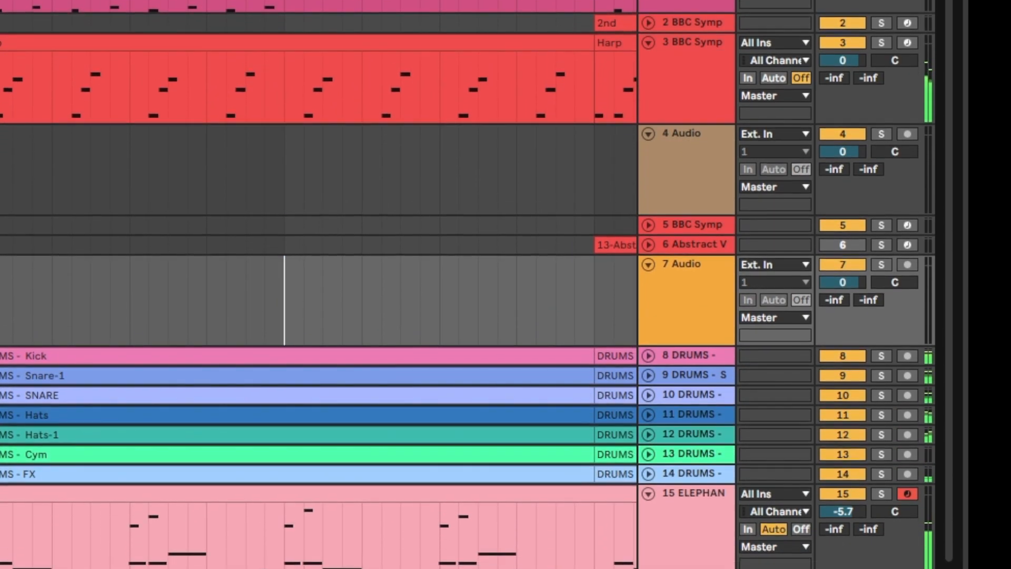
Step: Copy the eight-bar Mains clip on the Addictive Keys track into the gap from bar 9 to bar 17
scroll(2, 176, "up", 1)
scroll(6, 182, "up", 1)
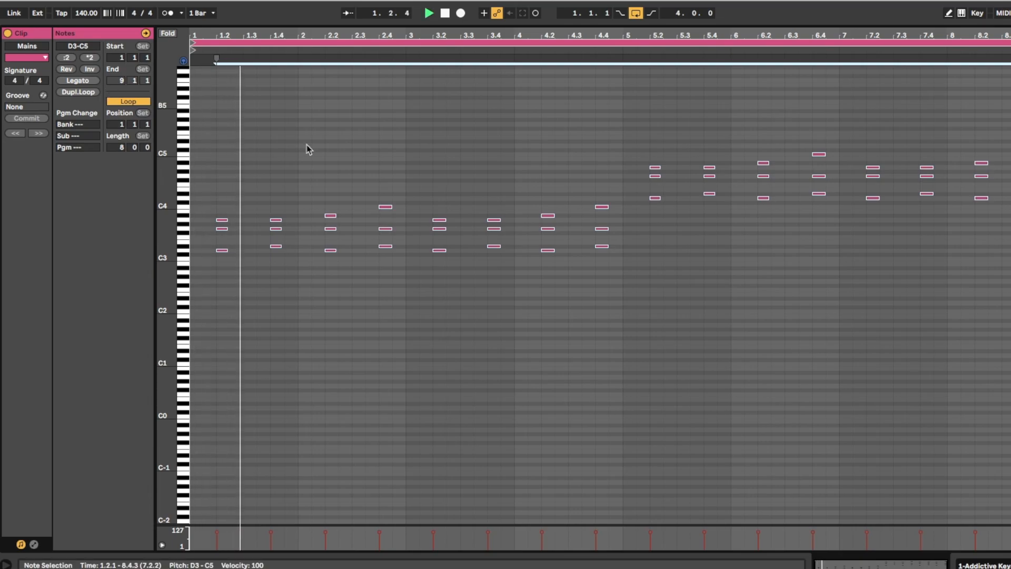
key("Tab")
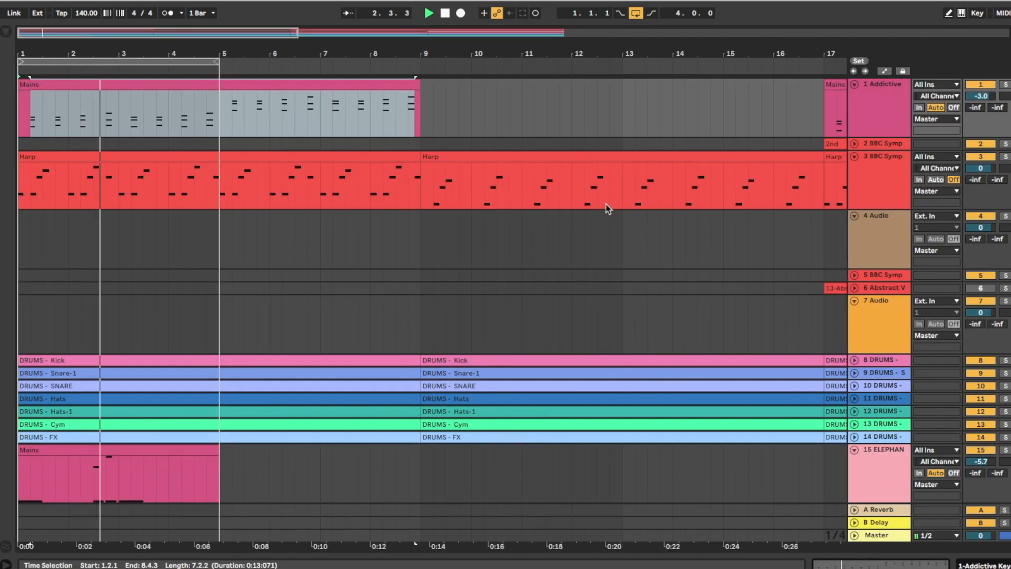
left_click(232, 225)
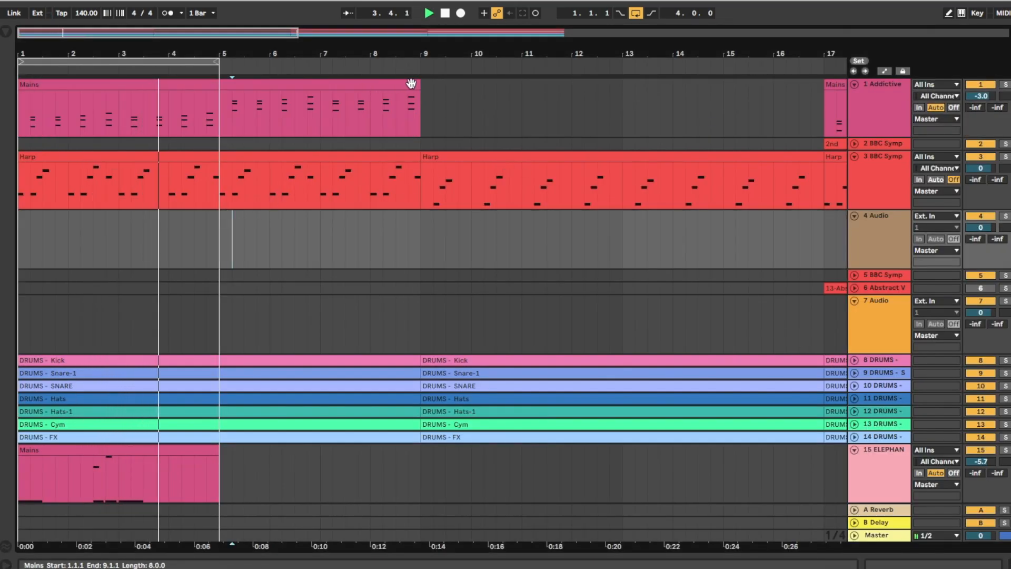
mouse_move(414, 84)
left_mouse_down()
mouse_move(234, 90)
mouse_move(415, 99)
left_mouse_up()
left_click_drag(185, 41, 48, 13)
left_click_drag(91, 95, 343, 104)
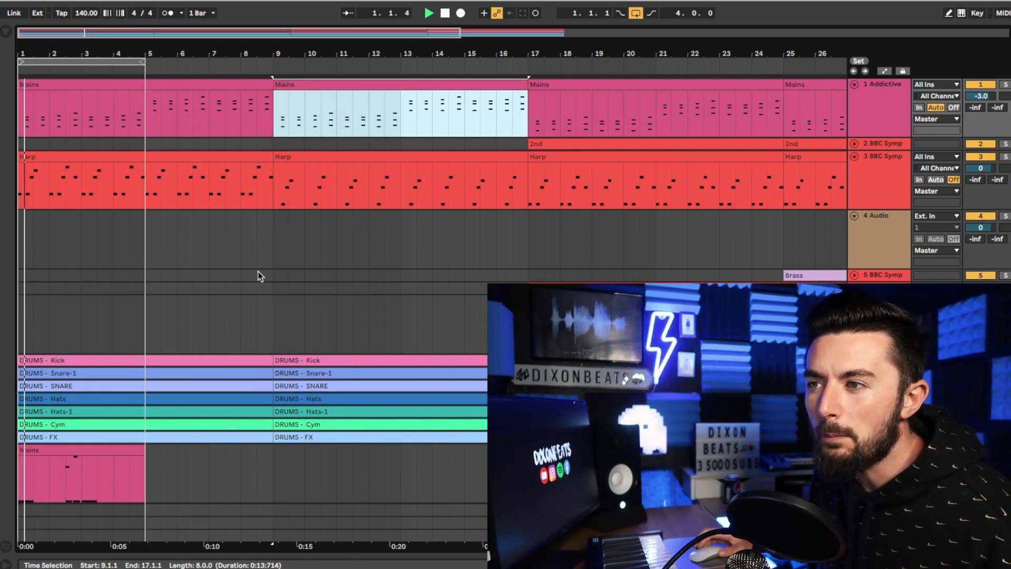
Step: Repeat the four-bar 808 Mains clip along its track to run under the whole arrangement
scroll(282, 285, "down", 2)
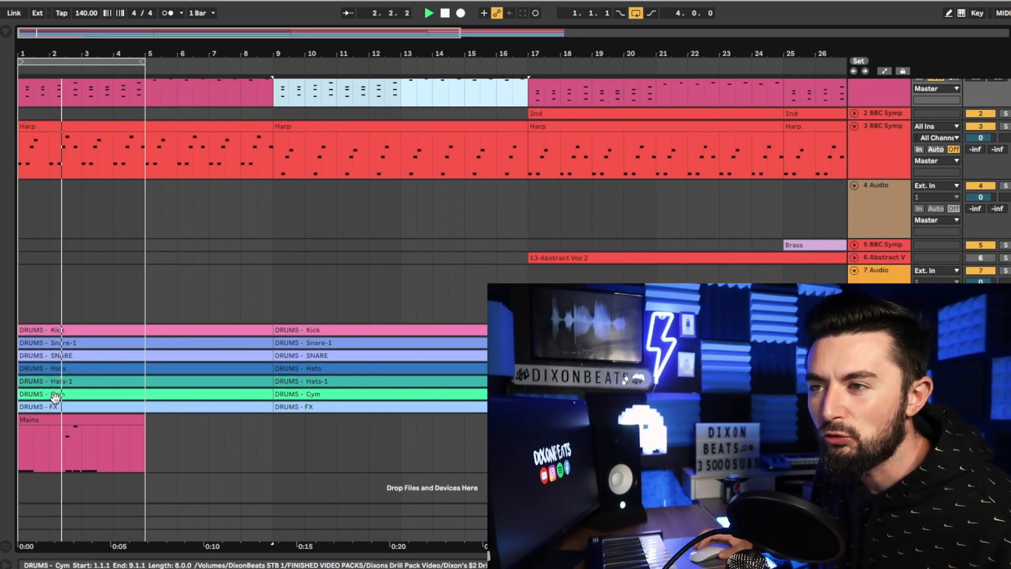
left_click_drag(64, 425, 416, 429)
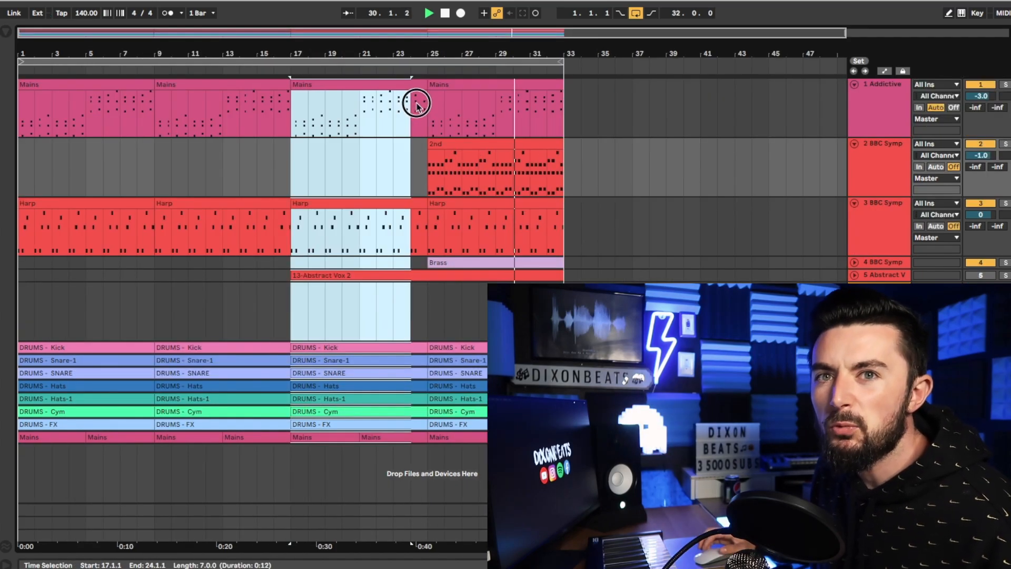
Step: Delete the section from bar 17 to 25 on all tracks and move the final section from bar 25 to bar 17
left_click_drag(415, 97, 424, 100)
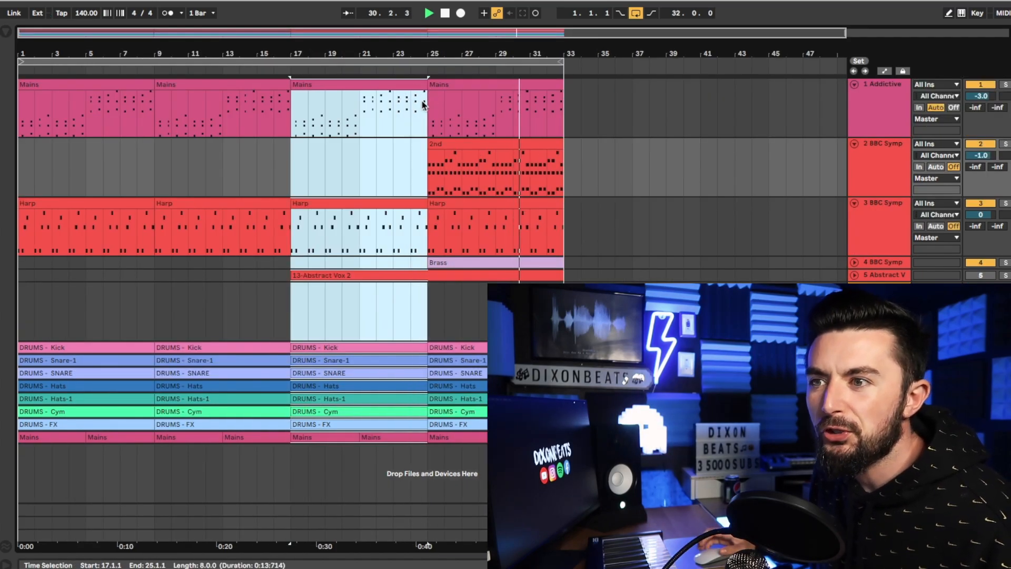
left_click(410, 285)
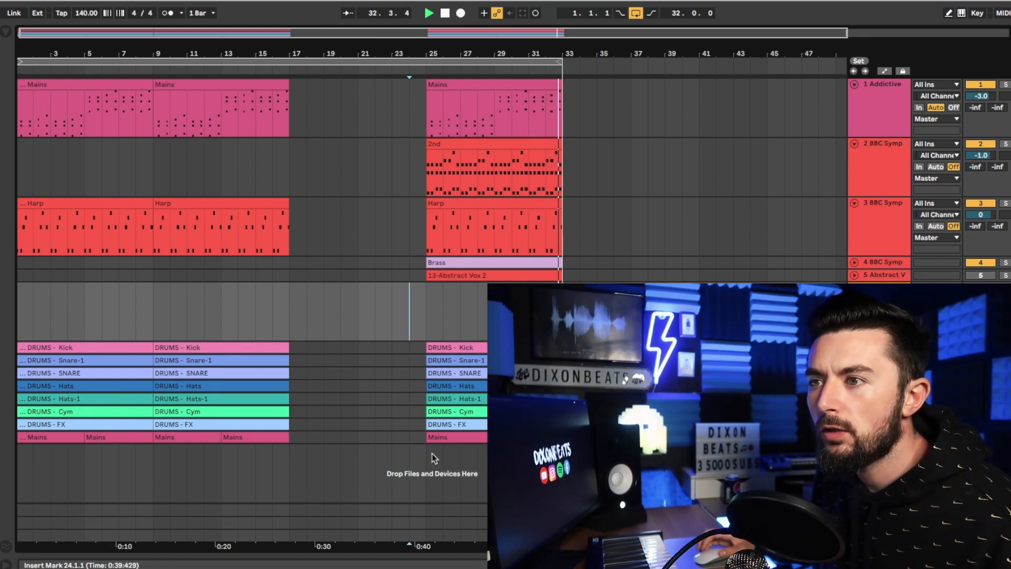
left_click_drag(433, 456, 469, 407)
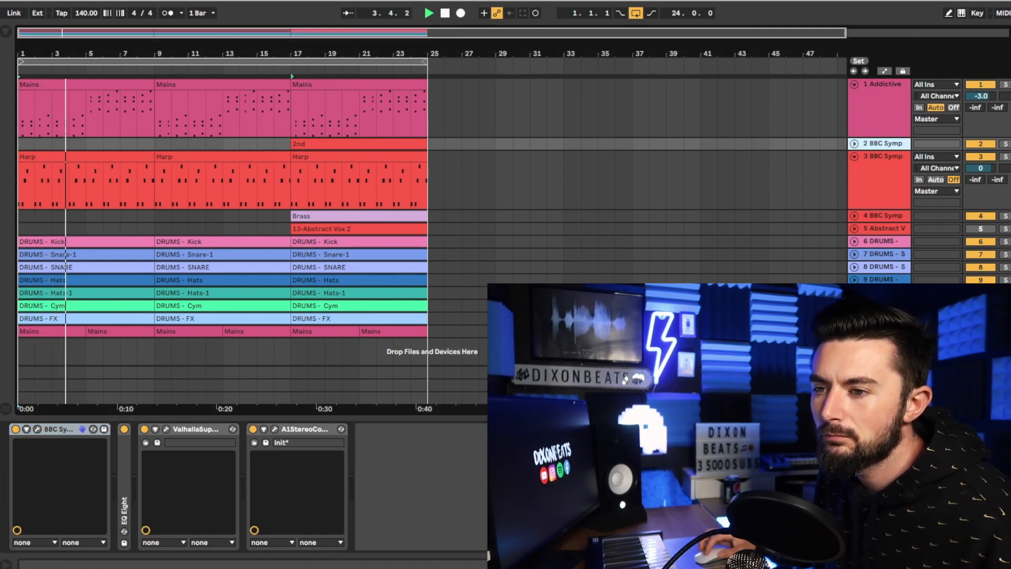
Step: Duplicate the Brass track and trim the copied clip to just its first note at bar 17
left_click(877, 145)
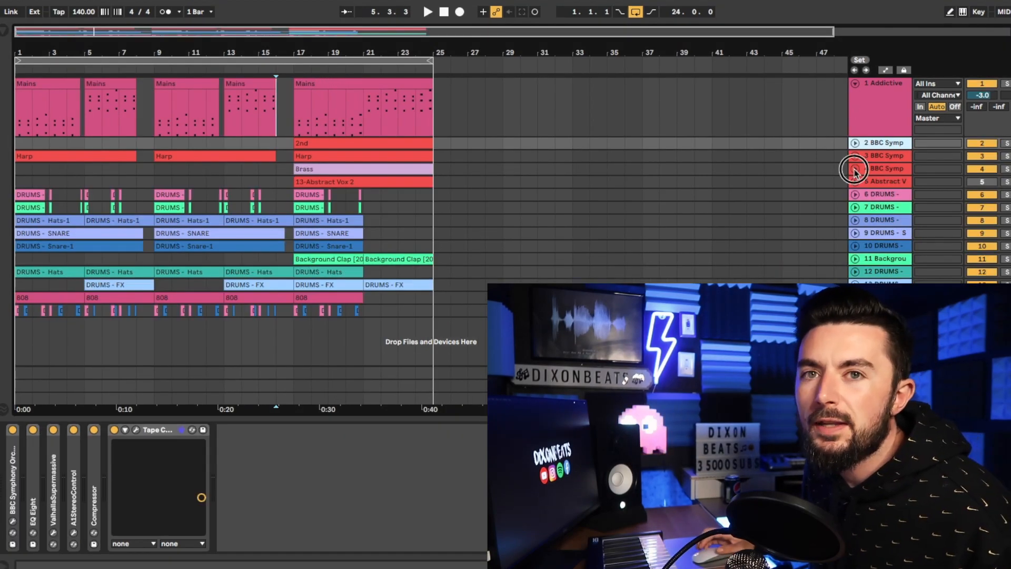
left_click(855, 168)
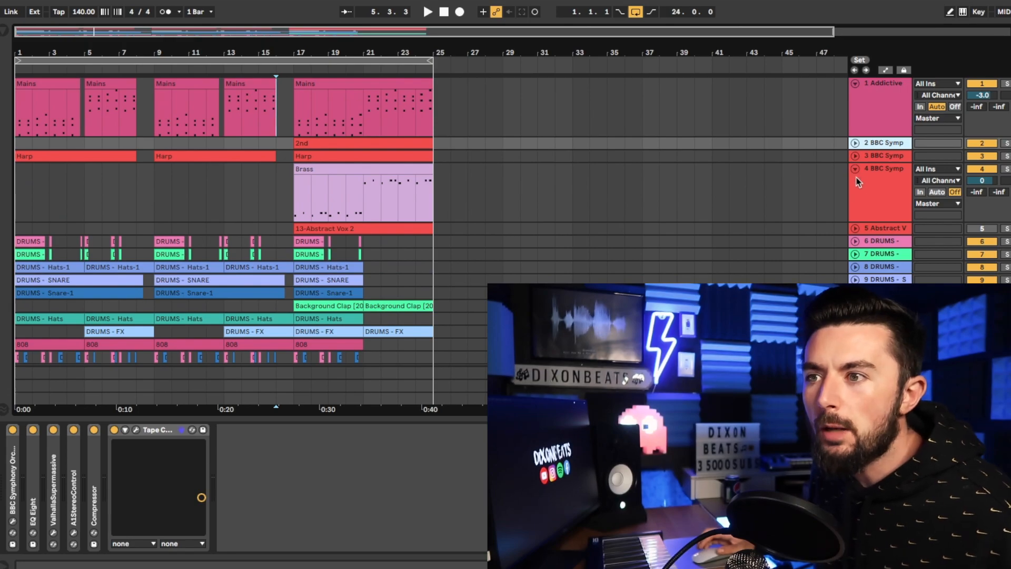
left_click(870, 181)
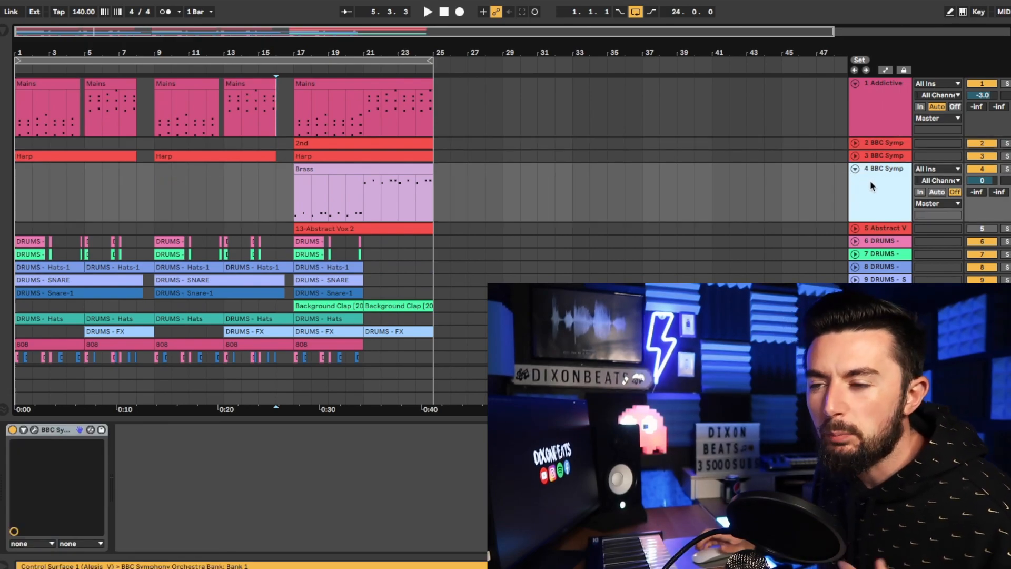
key("ctrl+d")
left_click_drag(430, 232, 379, 209)
left_click(363, 247)
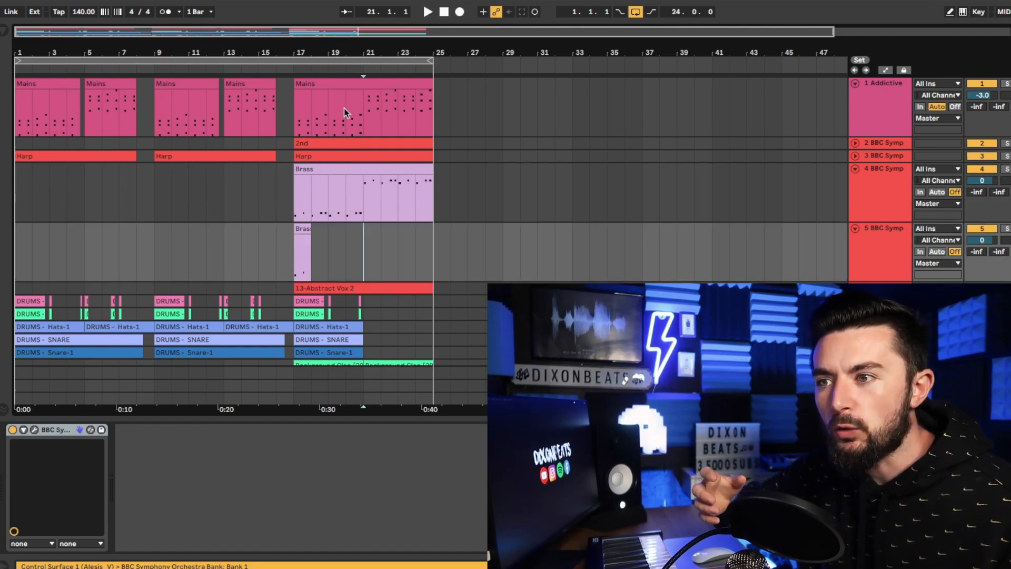
Step: Solo the duplicated Brass track and play its short single-note clip at bar 17
left_click_drag(296, 51, 296, 95)
left_click(317, 230)
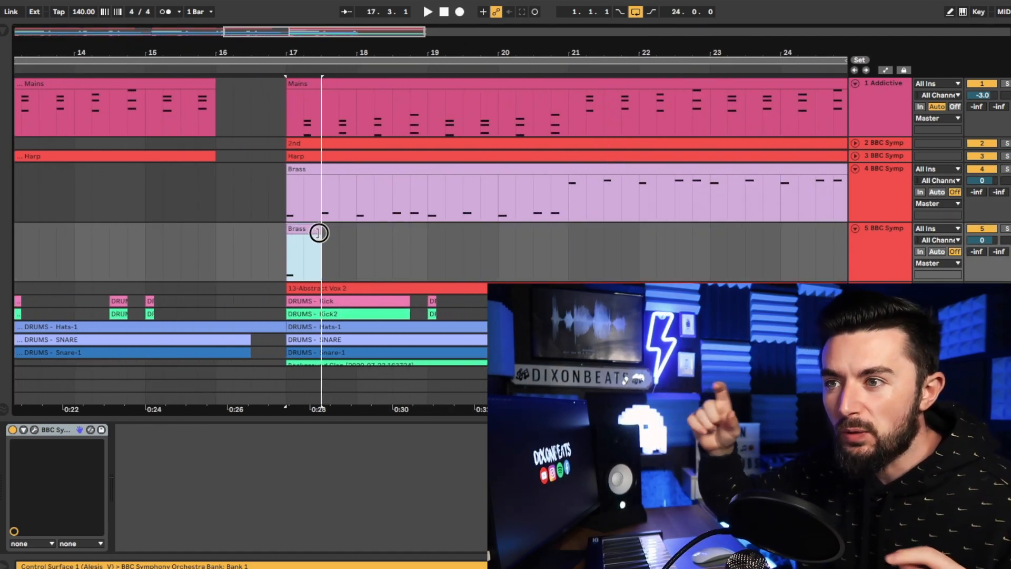
left_click(413, 266)
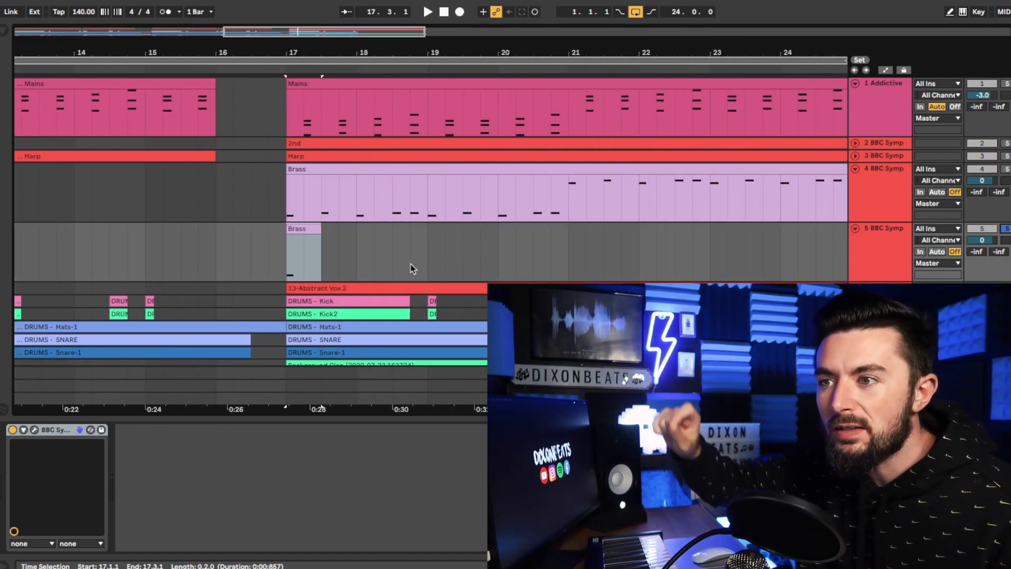
left_click(290, 256)
key("space")
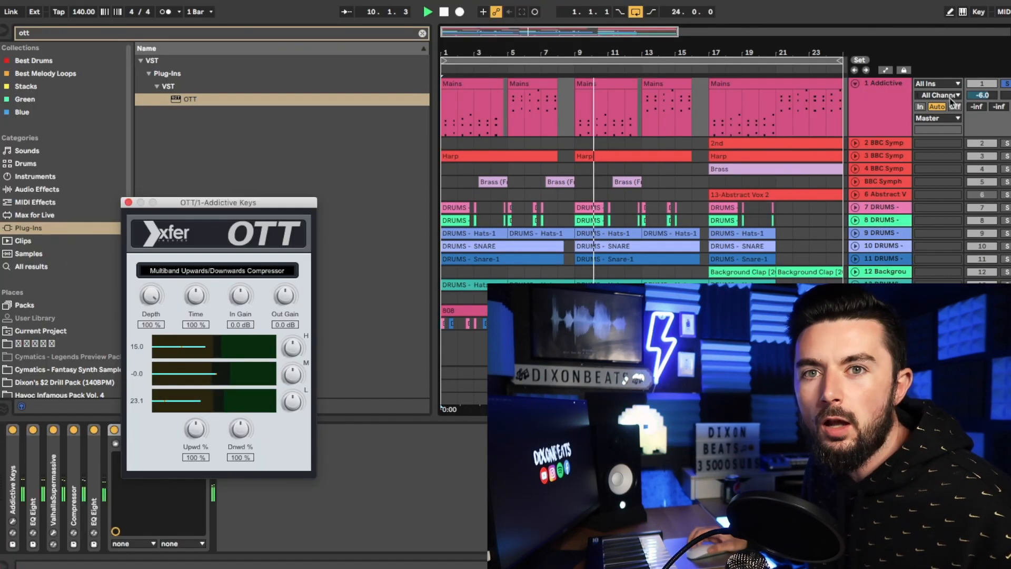
Step: Close the OTT window and browse the presets and instrument gallery in Addictive Keys, including the Mark One
left_click(127, 203)
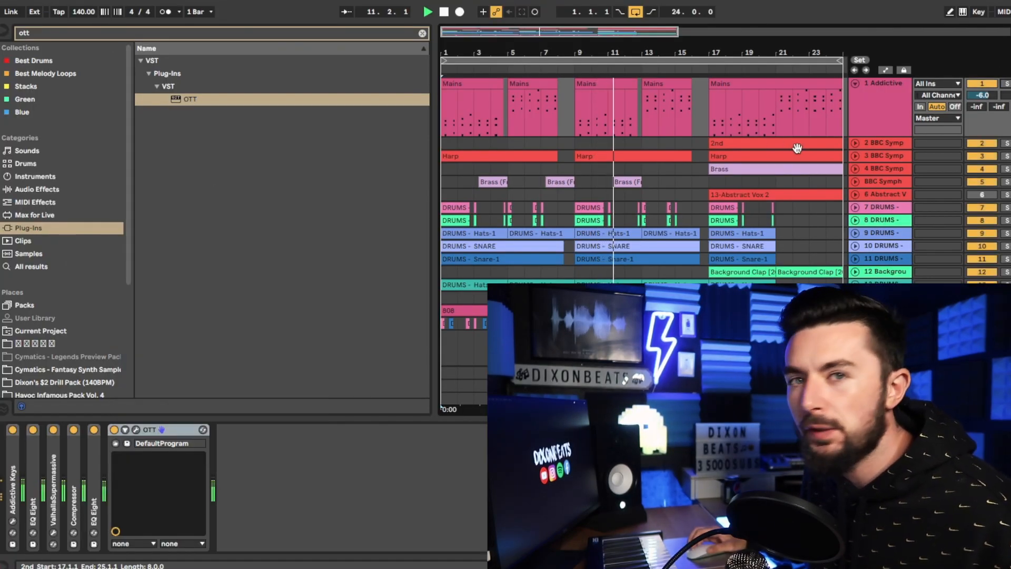
left_click(895, 156)
left_click(424, 429)
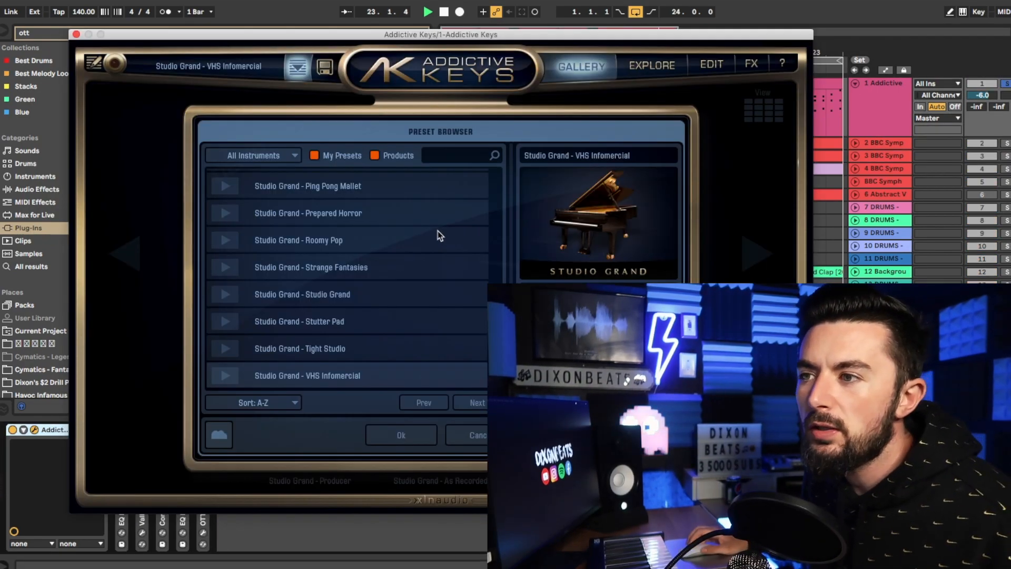
scroll(454, 221, "up", 2)
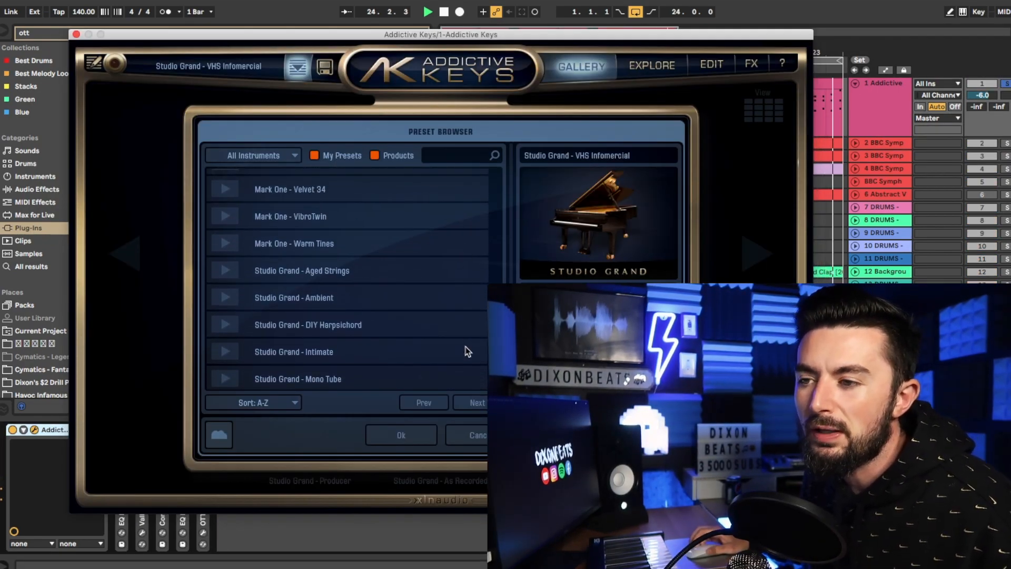
left_click(415, 439)
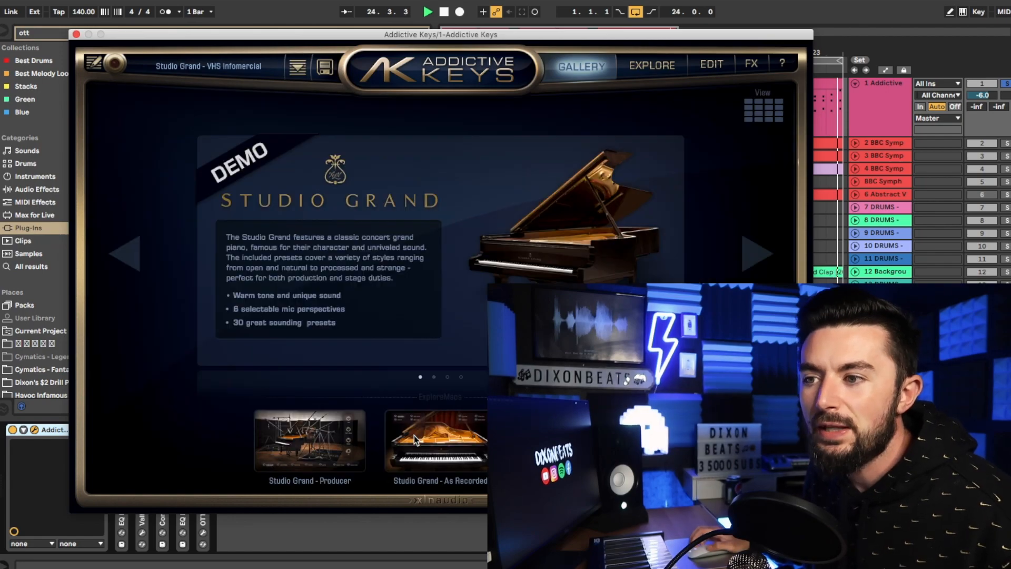
left_click(756, 118)
left_click(759, 113)
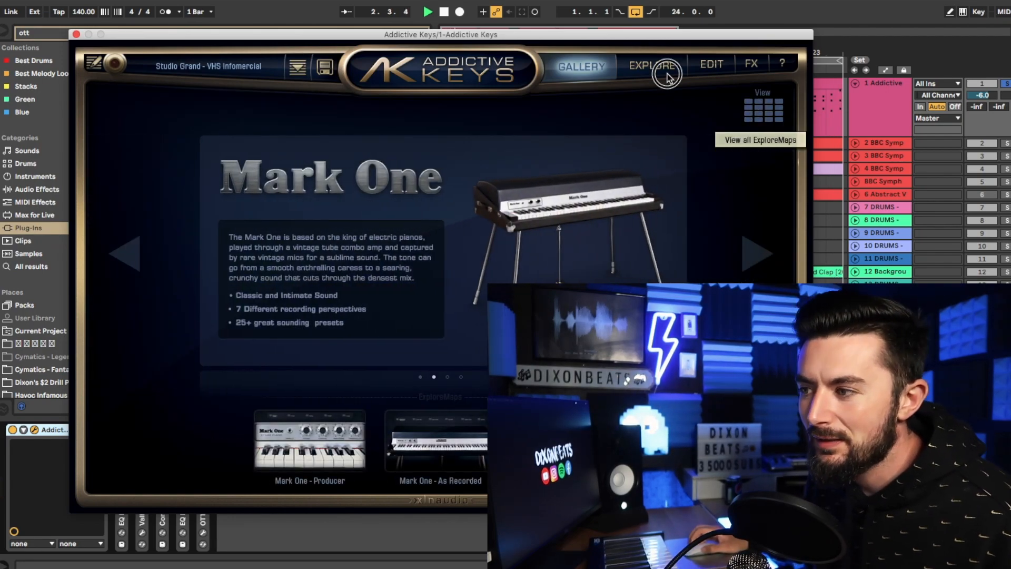
Step: Load the Studio Grand - Strange Fantasies preset in Addictive Keys and close the plug-in window
left_click(667, 73)
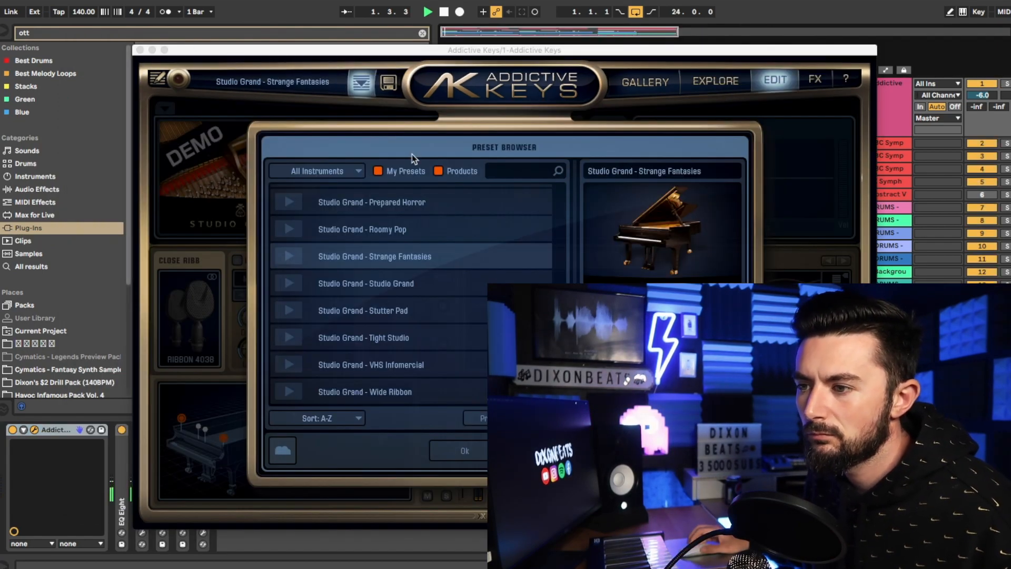
left_click(471, 450)
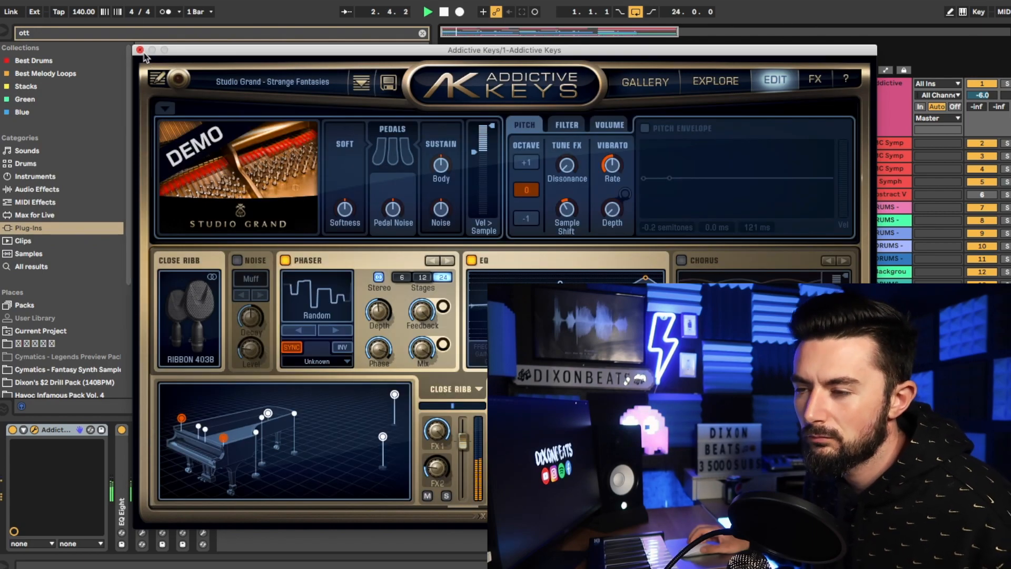
left_click(139, 50)
Step: Shorten the loop to bars 1 to 5 and toggle the Addictive Keys track's solo to compare the preset in the mix
left_click_drag(836, 64, 505, 64)
left_click(1006, 84)
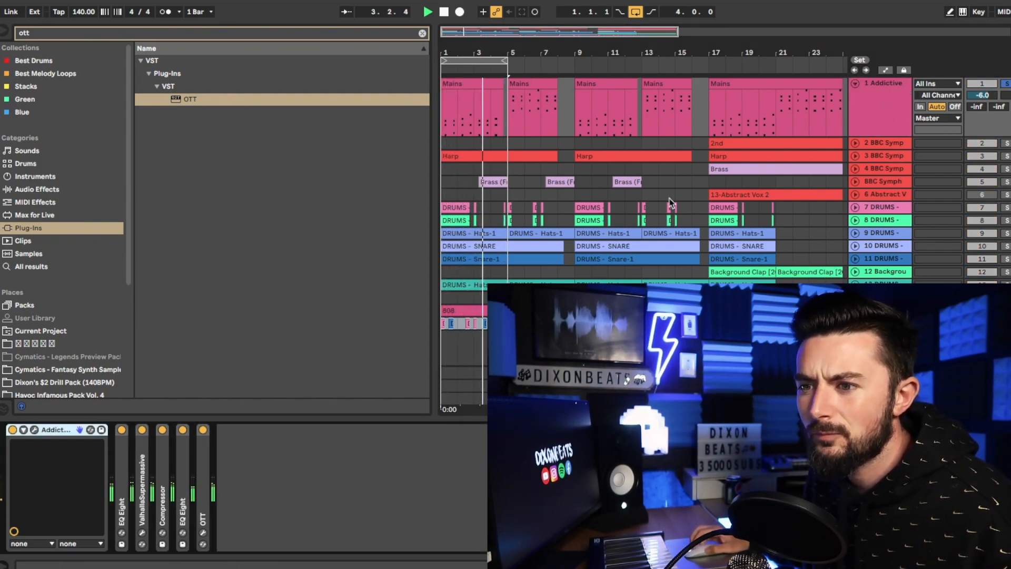
left_click(34, 430)
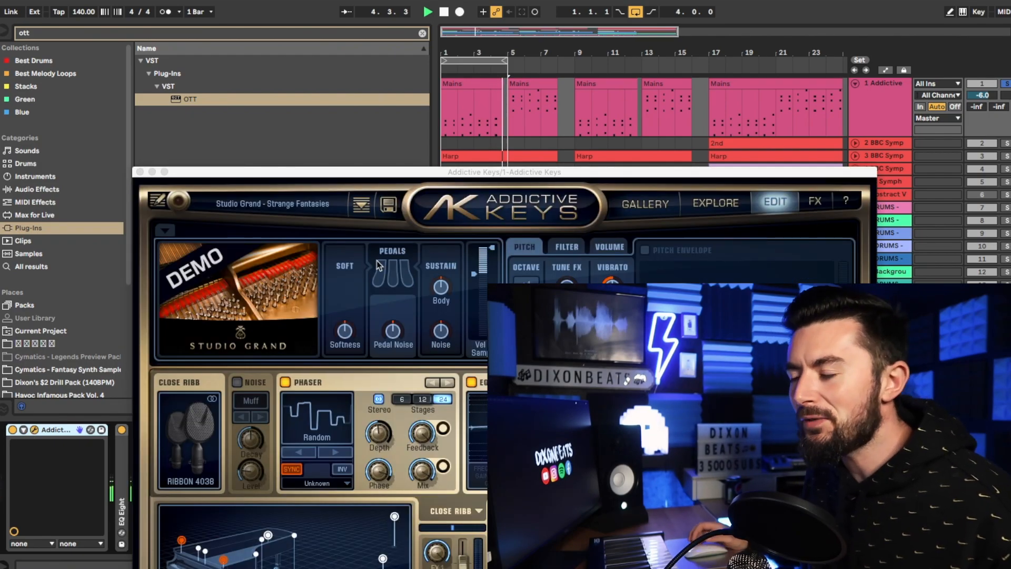
left_click(1005, 84)
Step: Set the Addictive Keys track volume to -7.0 and close the plug-in window
left_click_drag(628, 173, 605, 72)
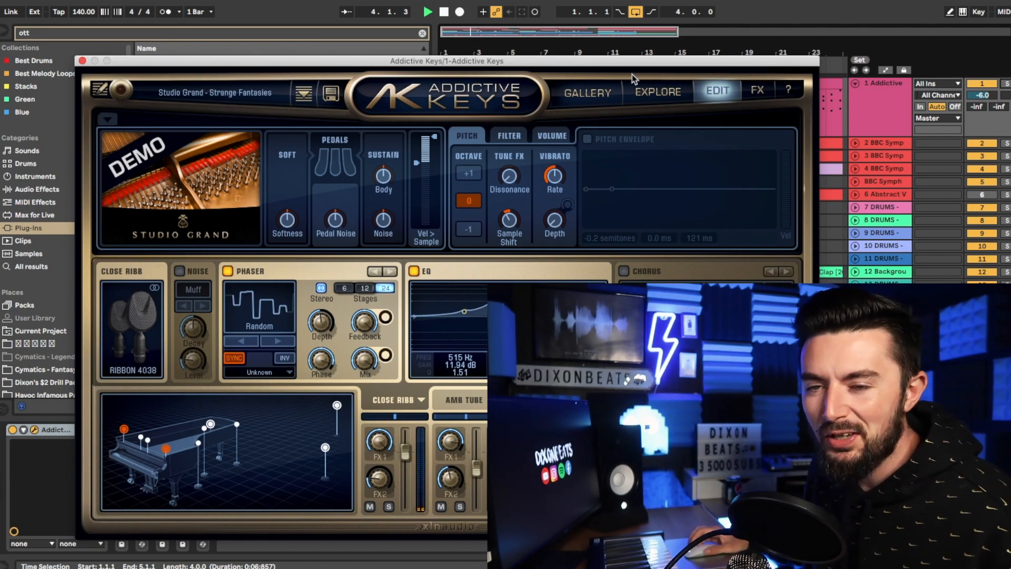
left_click_drag(983, 95, 983, 99)
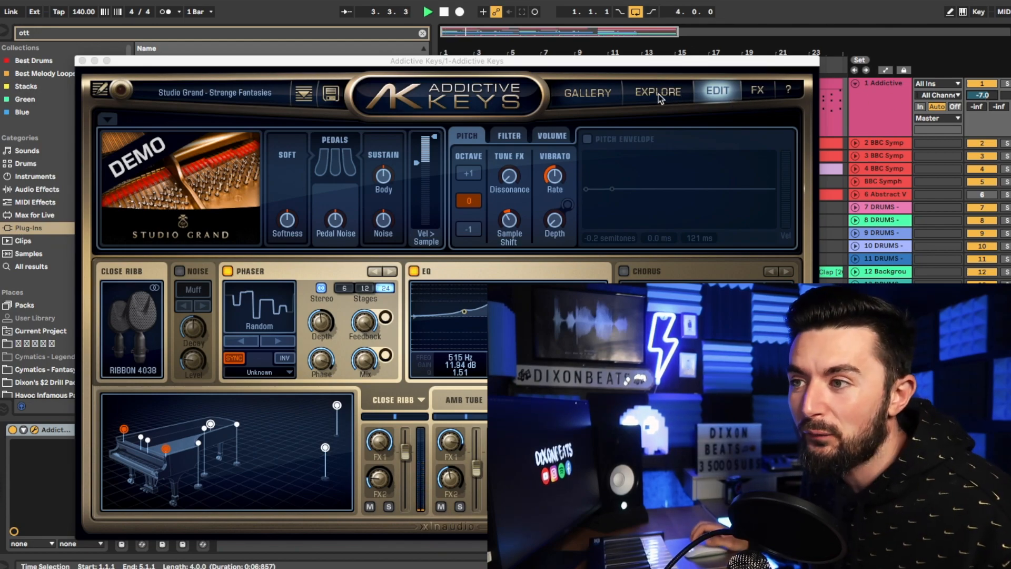
left_click(82, 61)
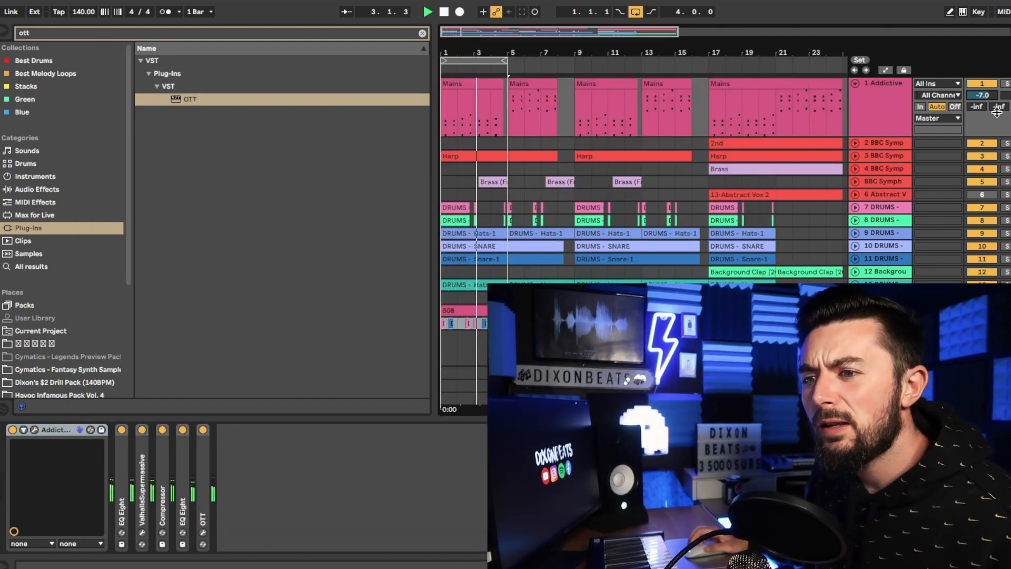
Step: Lower the volume of the audio track holding the frozen Mains clips
key("z")
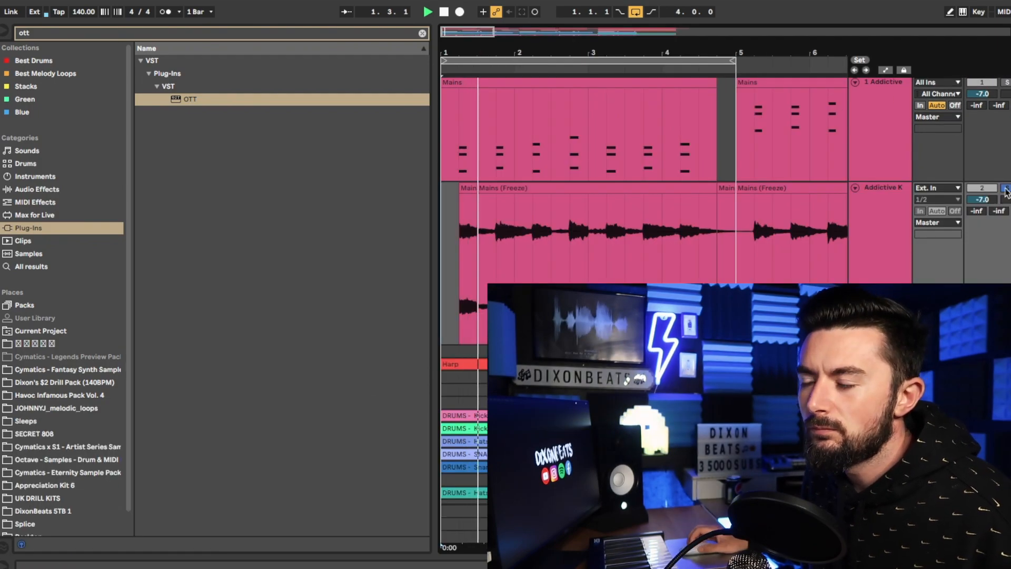
left_click_drag(983, 199, 982, 205)
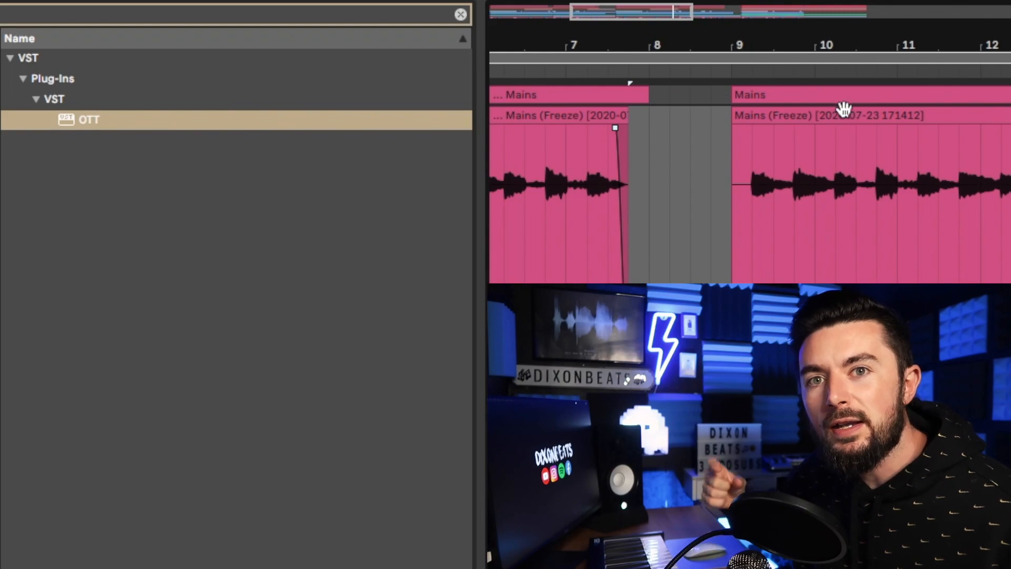
Step: Select the Mains (Freeze) audio clip that spans bars 9 to 13
left_click_drag(855, 53, 853, 44)
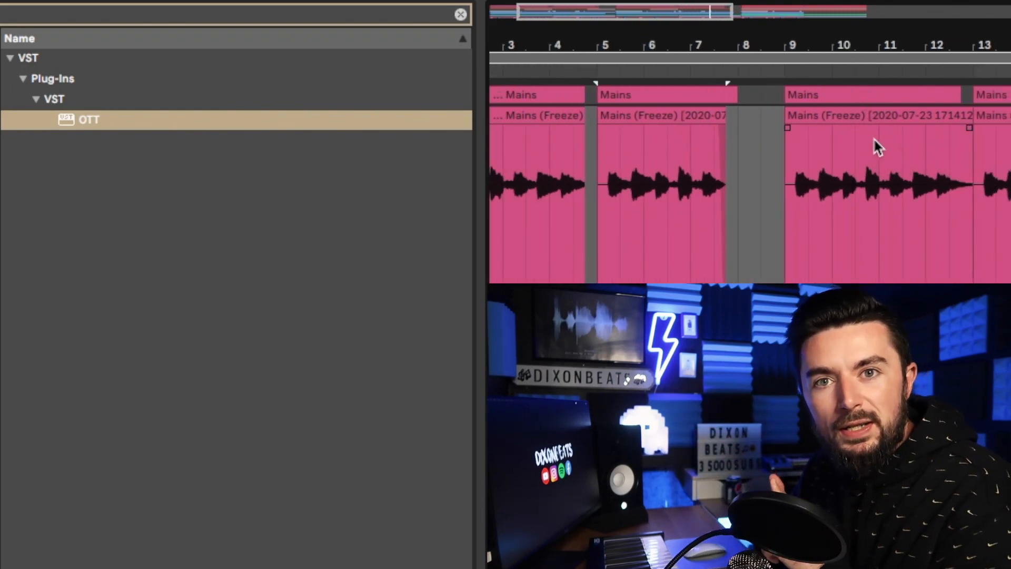
left_click_drag(817, 41, 817, 33)
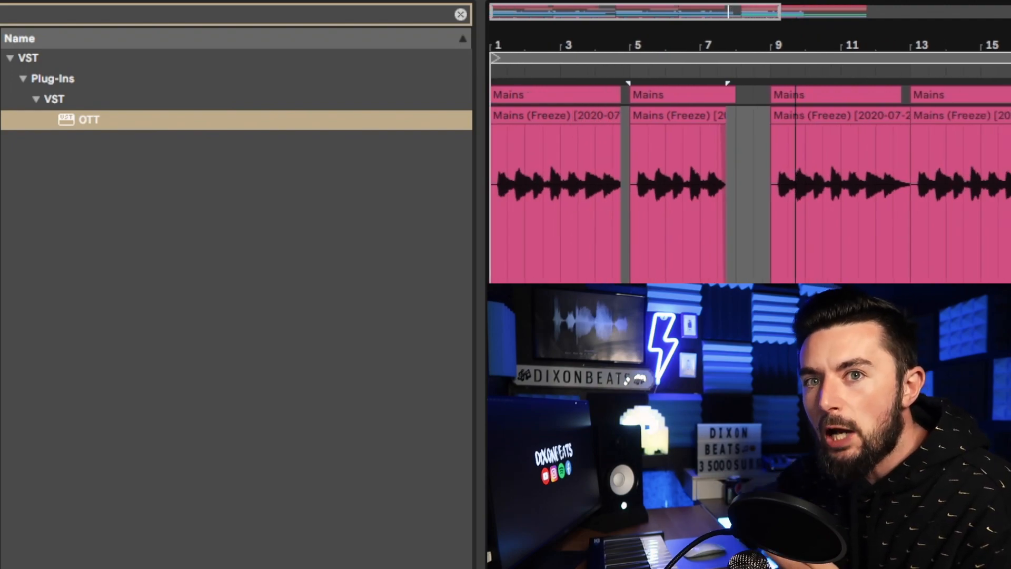
left_click(850, 108)
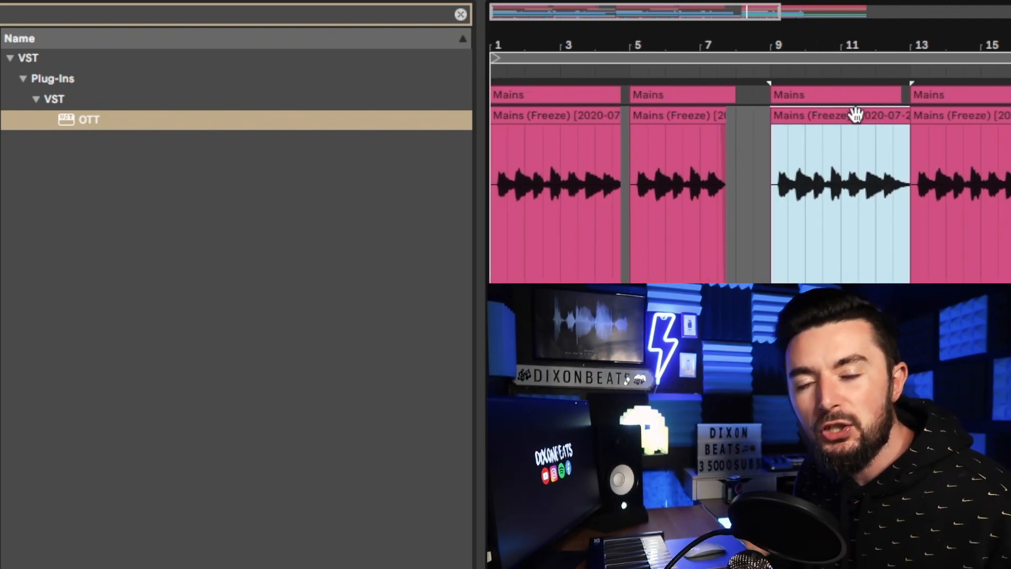